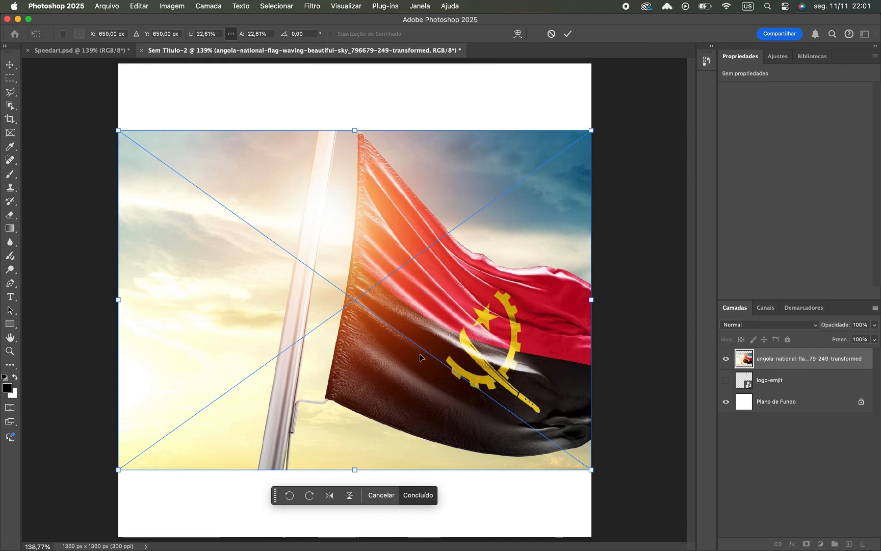
Step: Commit the placed Angola flag photo at the full width of the canvas
key(Return)
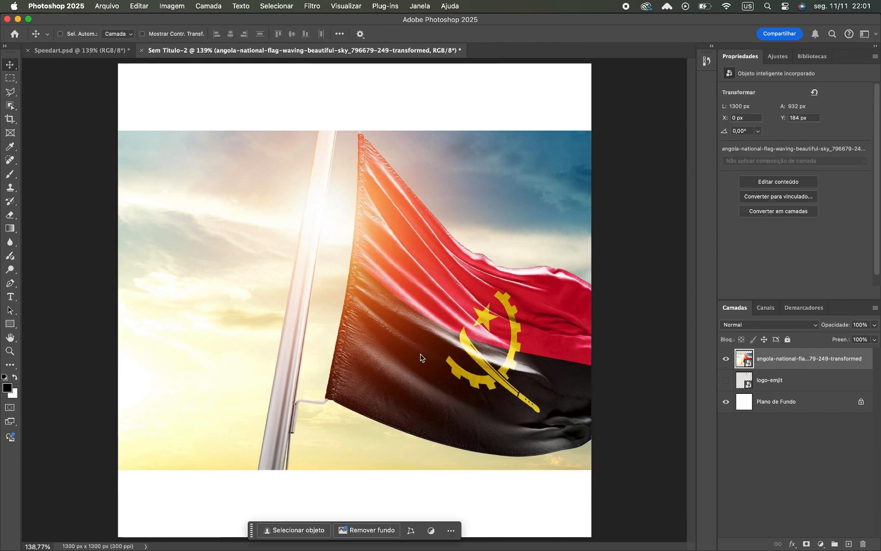
key(super+a)
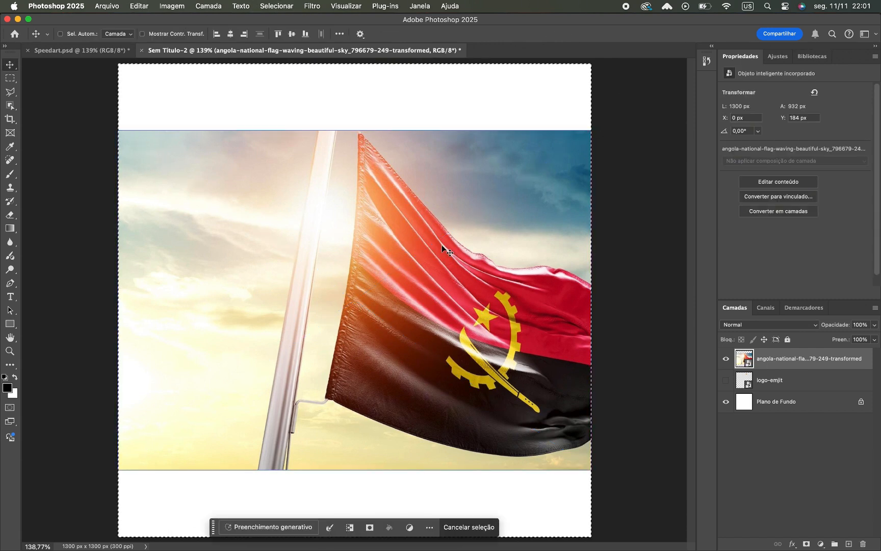
key(super+d)
Step: Draw a rectangle above the background layer along the canvas's lower edge, 73 px high and about 1326 px wide
click(796, 401)
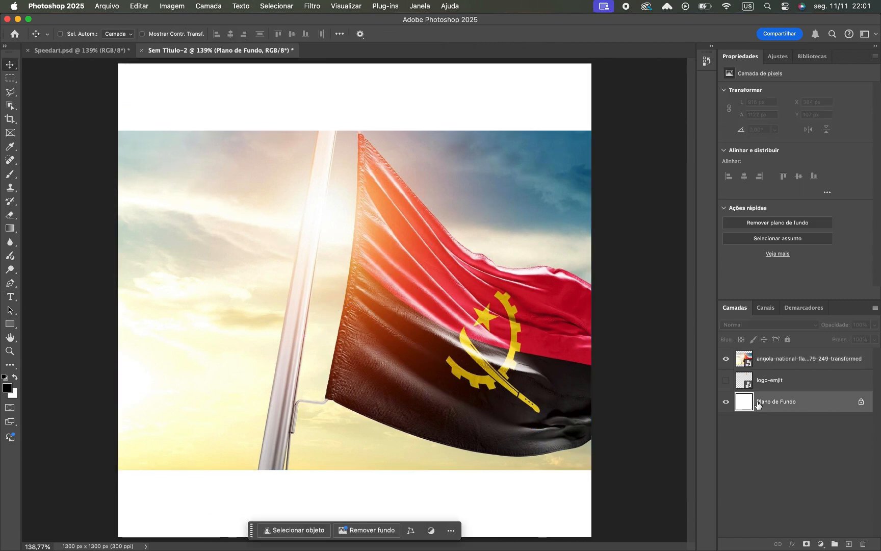
click(17, 326)
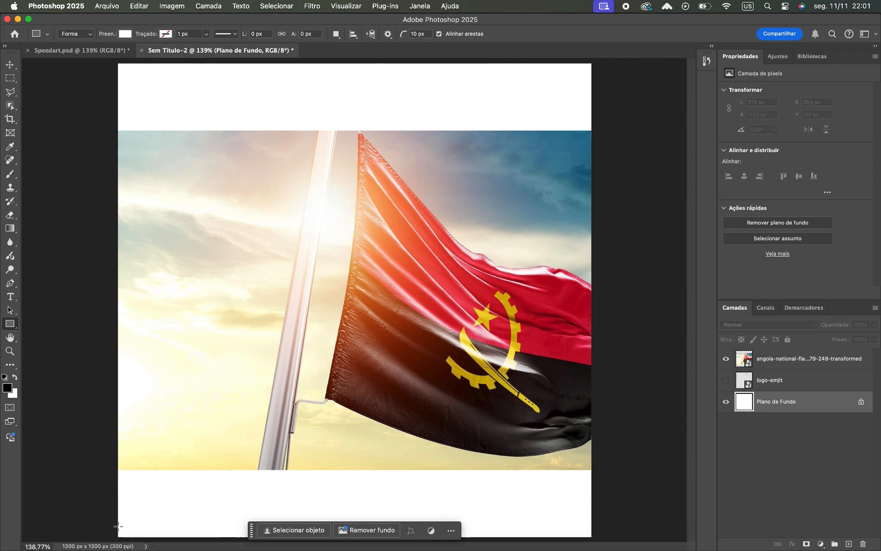
drag(116, 538, 596, 509)
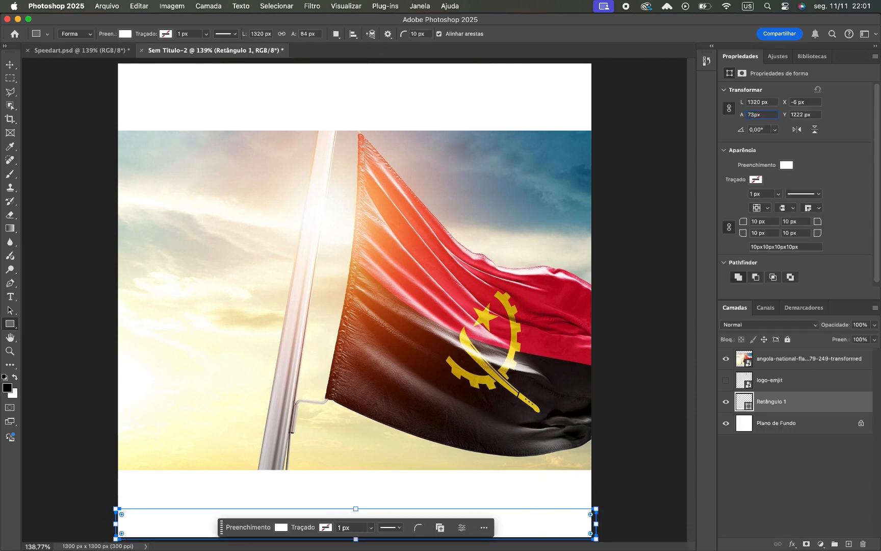
key(Return)
click(729, 108)
drag(535, 521, 599, 519)
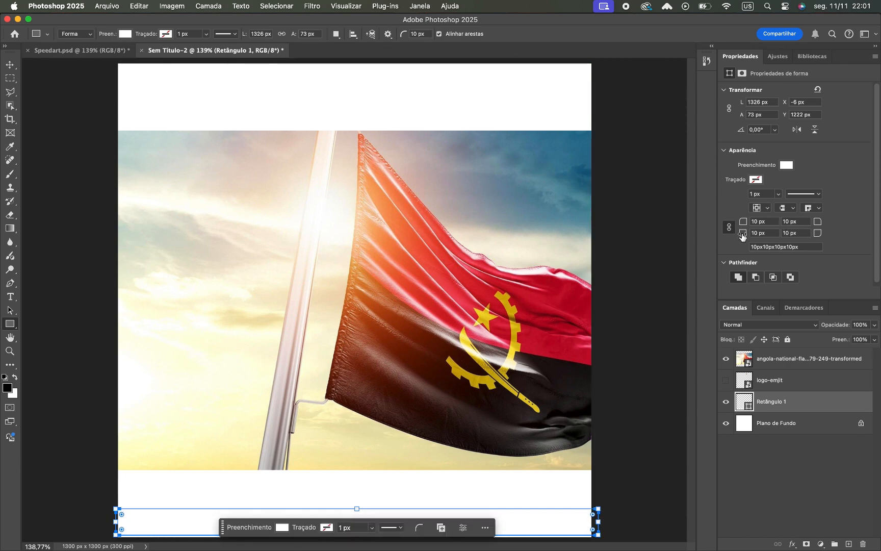
Step: Set the rectangle's corner radii to 0 px and align it to the bottom edge of the canvas
drag(743, 235, 496, 259)
click(10, 65)
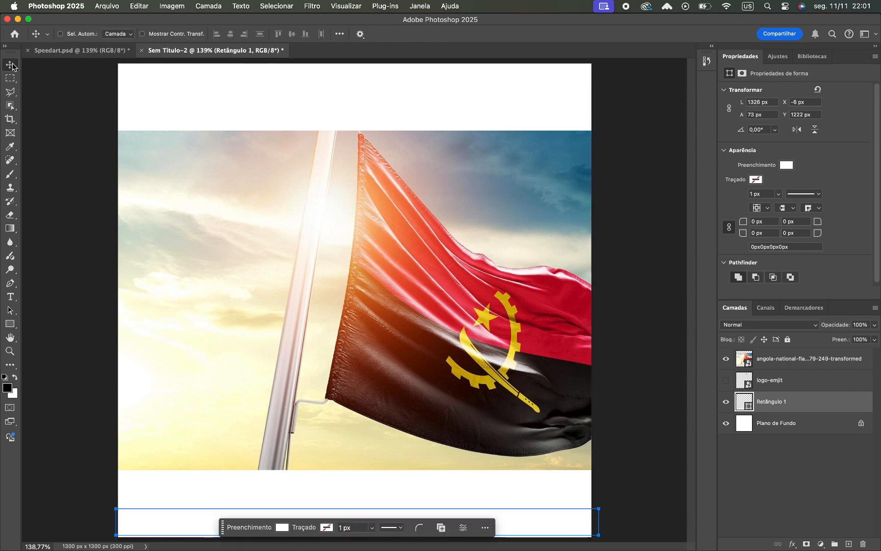
key(super+a)
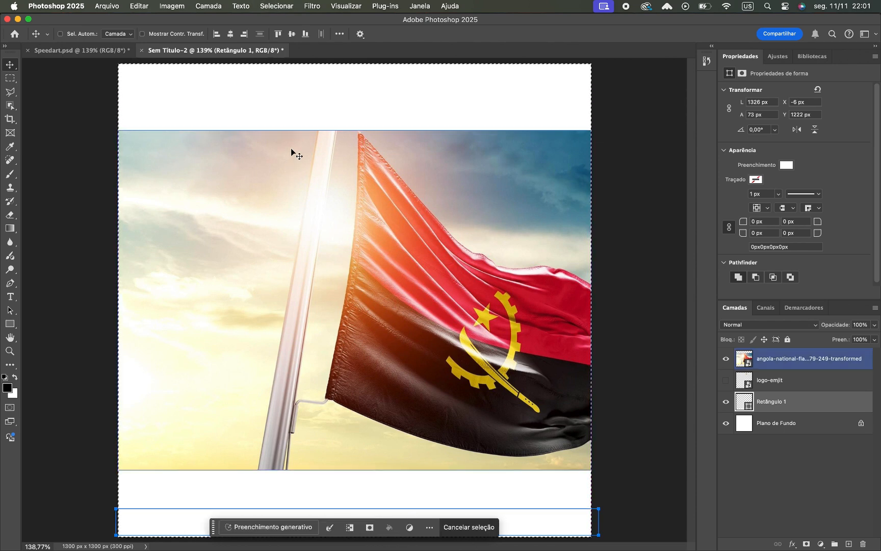
click(305, 35)
key(super+d)
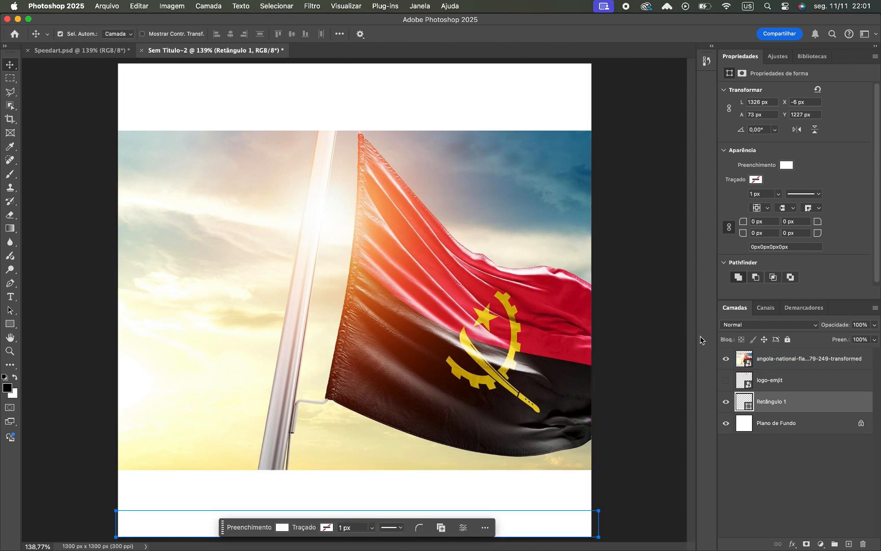
Step: Fill the rectangle with the recently used orange-red colour and deselect it
click(788, 166)
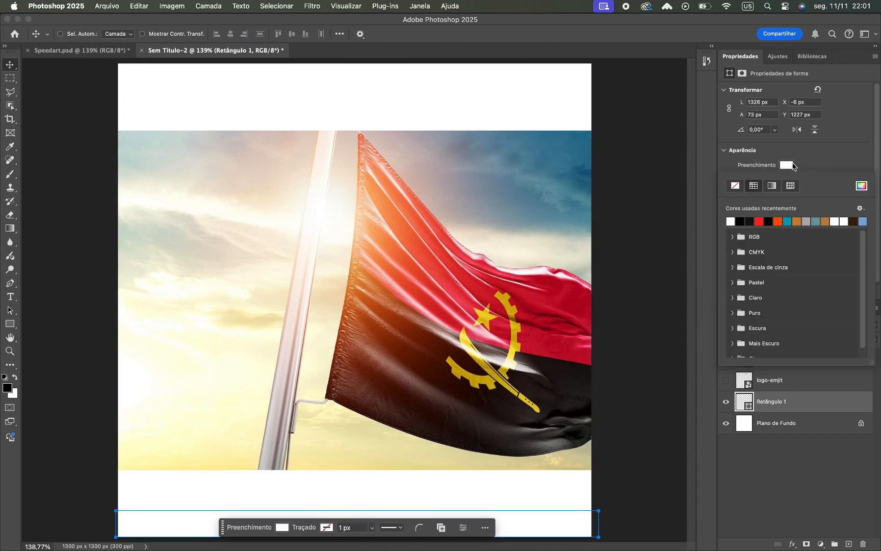
click(779, 220)
click(488, 255)
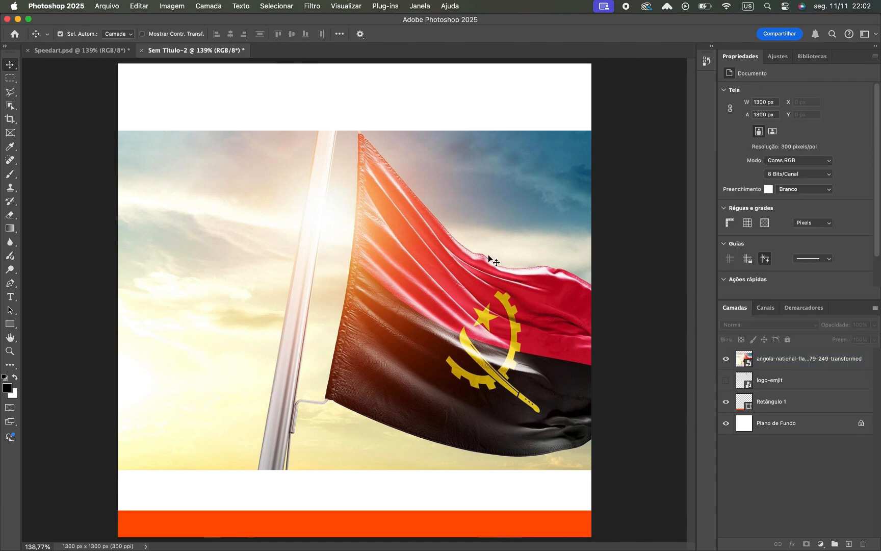
Step: Move the flag photo straight down to about Y 298 px so it meets the orange bar
drag(489, 255, 493, 297)
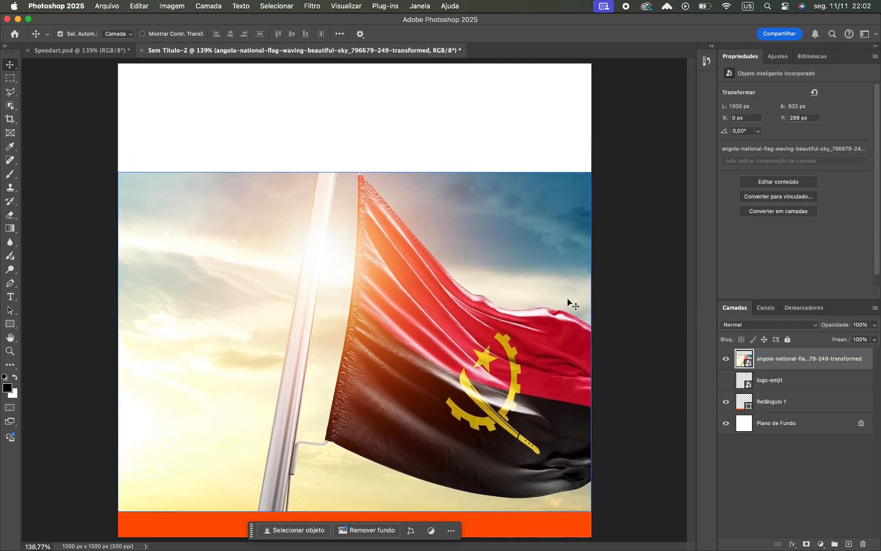
click(602, 306)
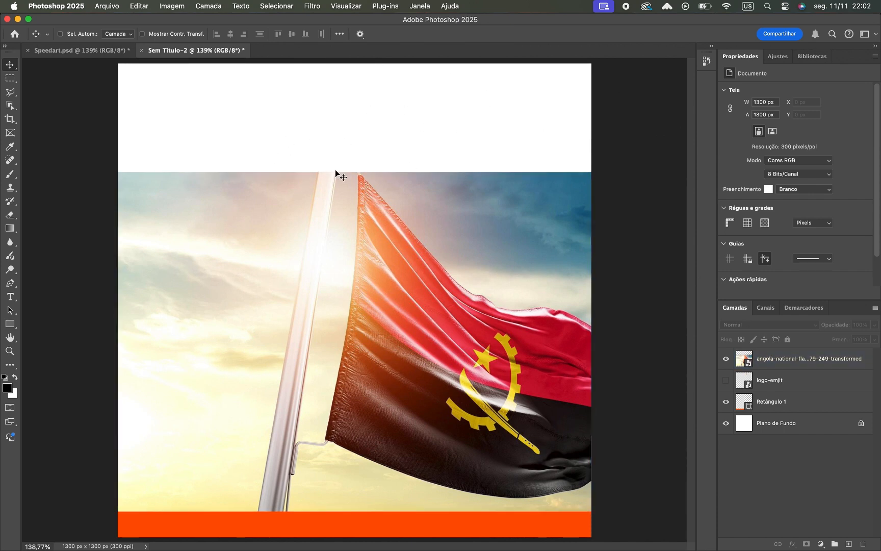
Step: On the flag photo's layer, marquee-select a full-width strip directly above the photo, slightly overlapping its upper edge
click(808, 358)
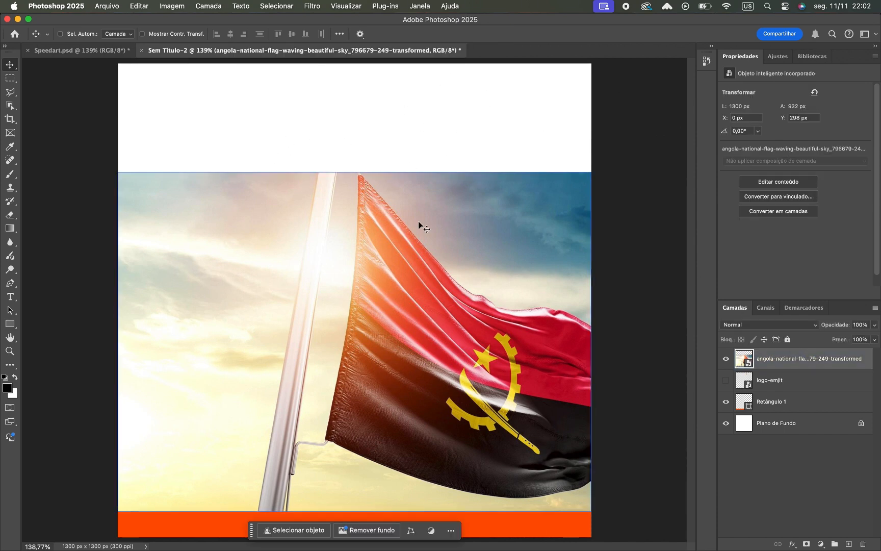
click(11, 82)
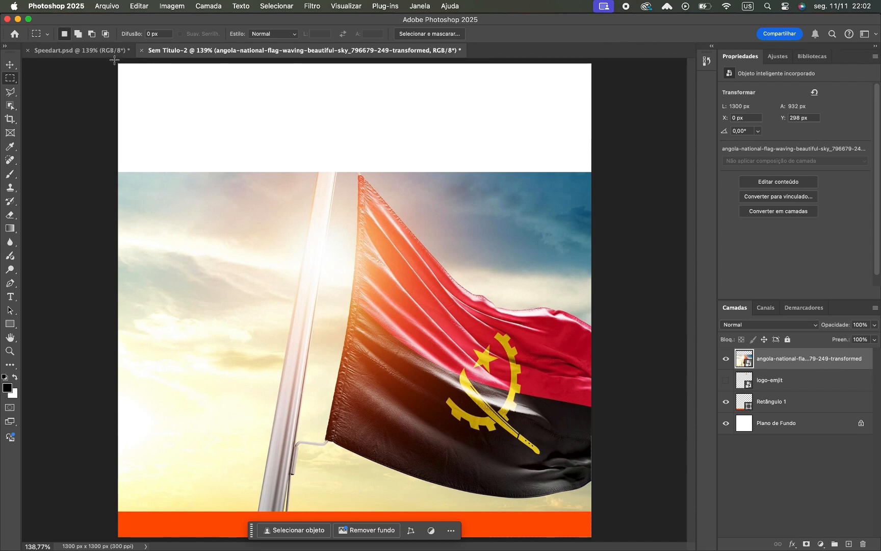
mouse_move(114, 60)
mouse_down()
mouse_move(384, 160)
mouse_move(578, 182)
mouse_up()
mouse_move(599, 172)
mouse_down()
mouse_move(399, 129)
mouse_move(143, 112)
mouse_move(116, 134)
mouse_up()
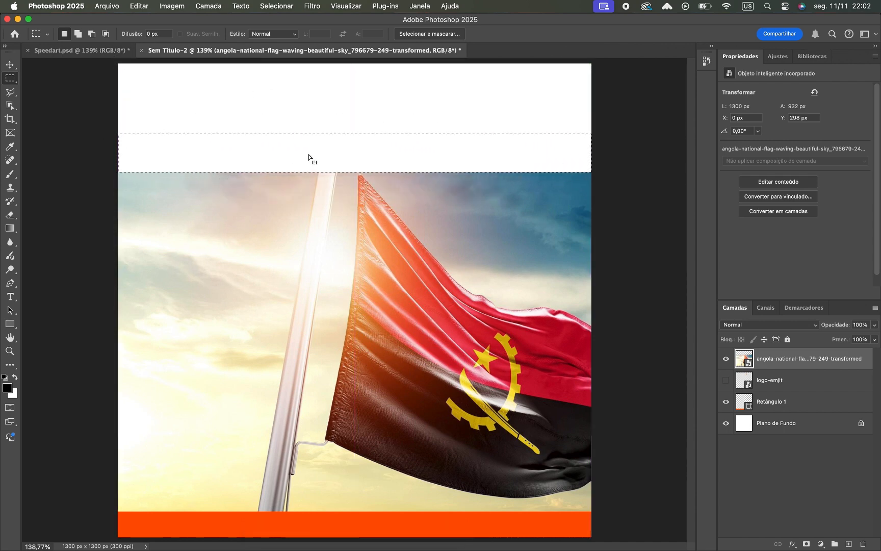
drag(309, 156, 308, 158)
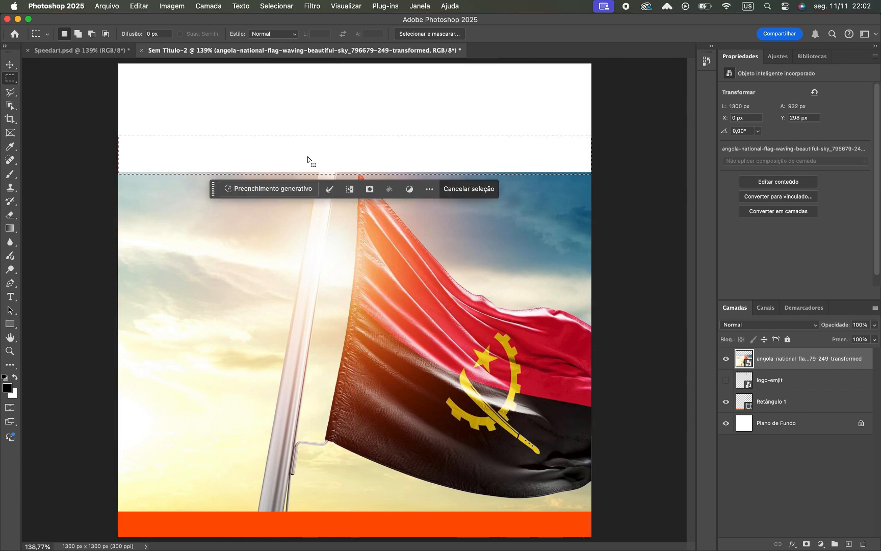
key(Up)
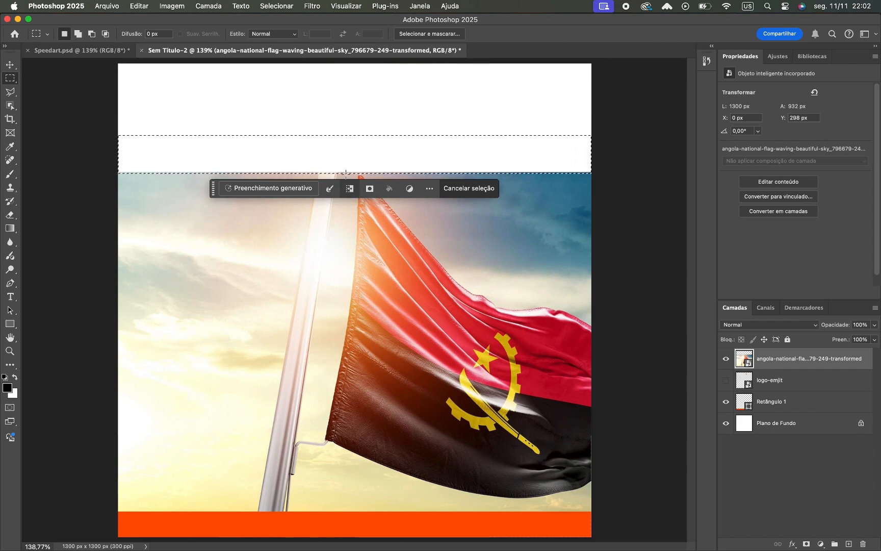
Step: Run Generative Fill on the selected strip with the prompt "fill"
click(267, 190)
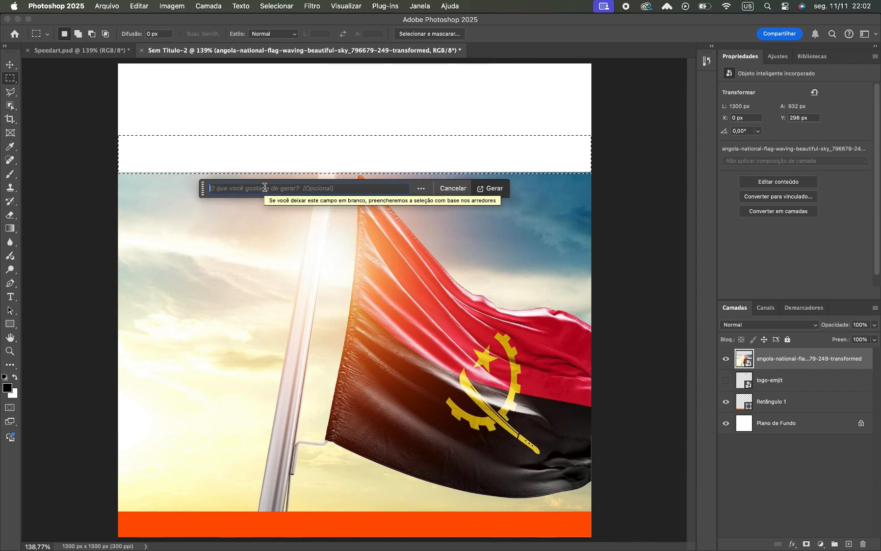
text(fill)
key(Return)
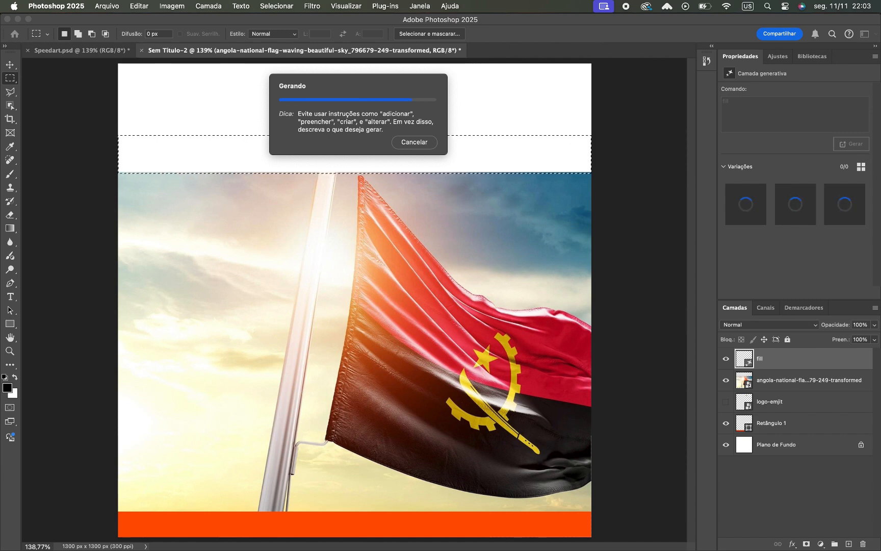
Step: Extend the sky with another full-width Generative Fill strip, using the prompt "fill with the top of the flag"
click(770, 380)
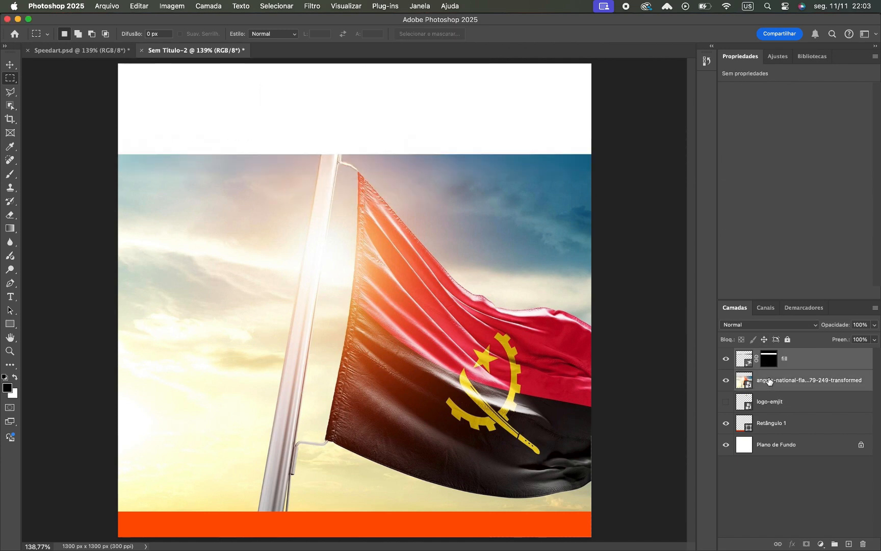
click(794, 368)
drag(102, 120, 598, 169)
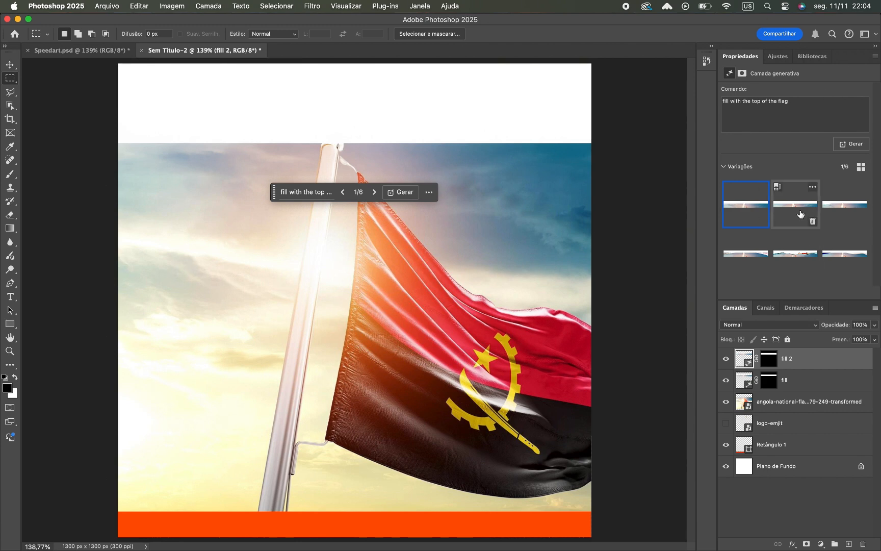
Step: Select the flag photo and both generative fill layers and stamp them into a new merged copy above
super+click(817, 402)
click(817, 405)
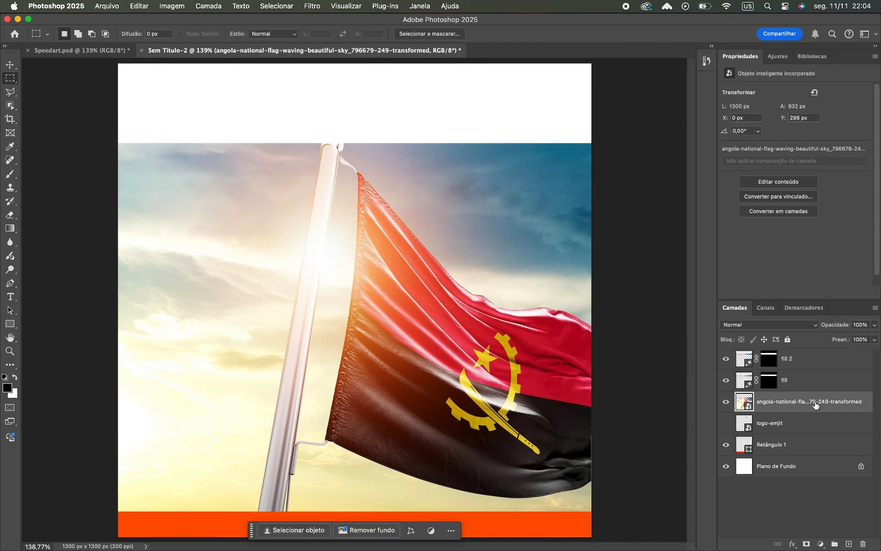
shift+click(817, 363)
key(alt+super+e)
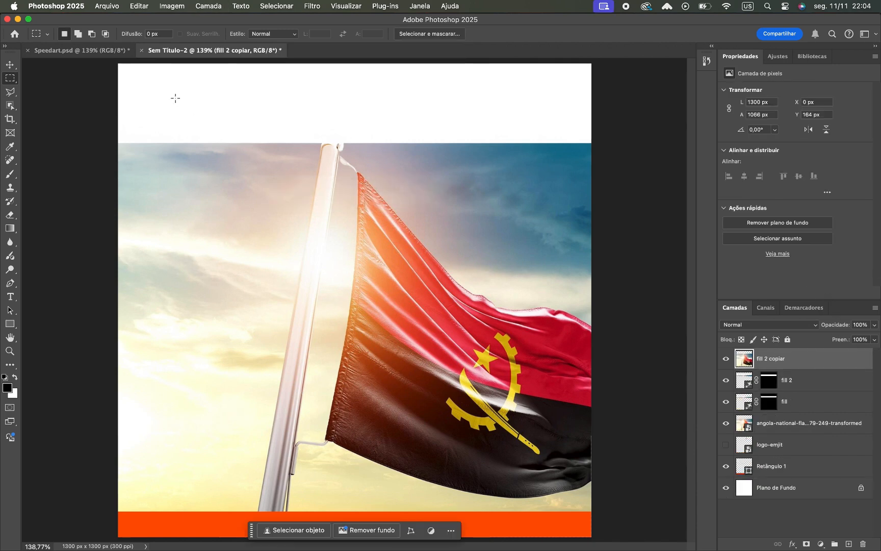
Step: Select a full-width strip above the extended photo and generate content with the prompt "fill with the top of the flag"
drag(102, 109, 683, 146)
click(262, 161)
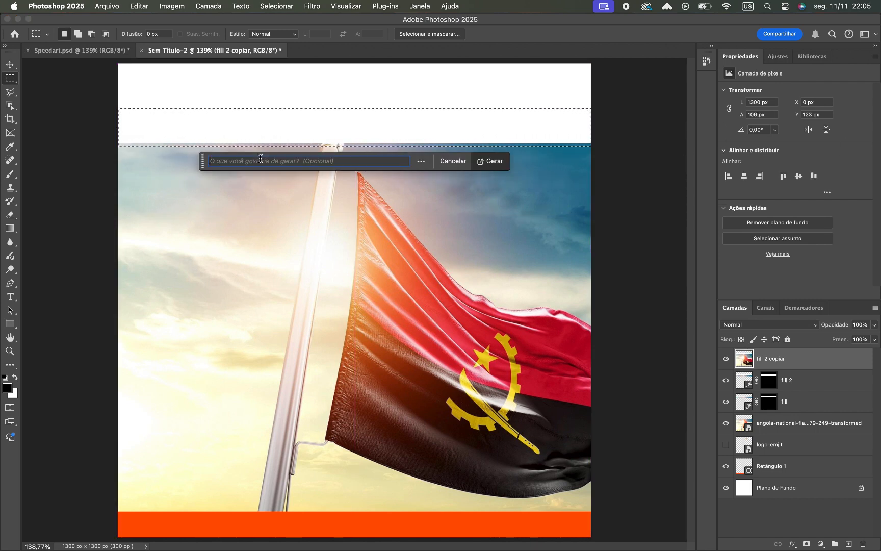
text(fill with the top po)
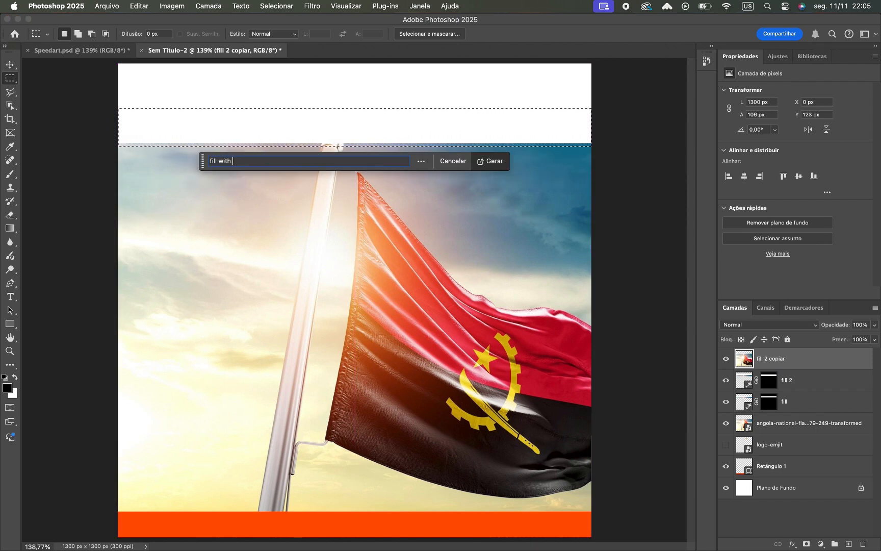
key(BackSpace)
key(BackSpace)
text(of the flag)
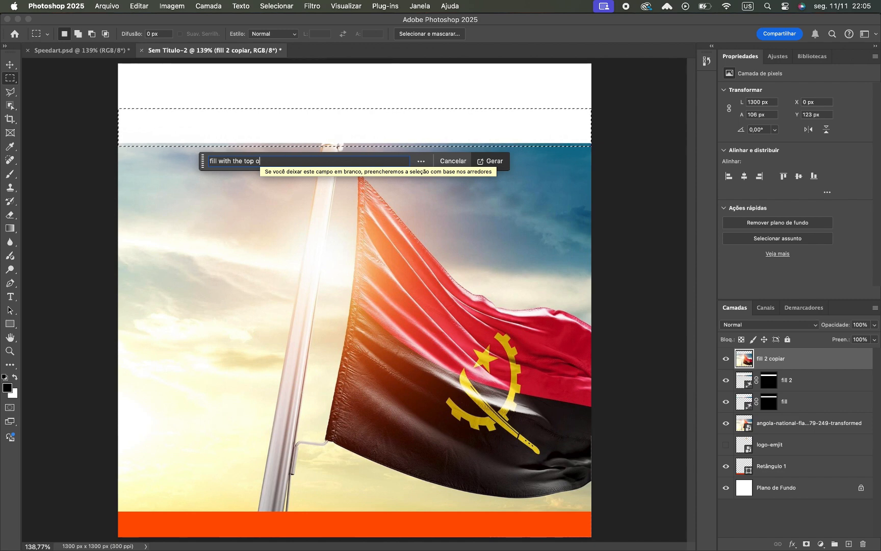
key(Return)
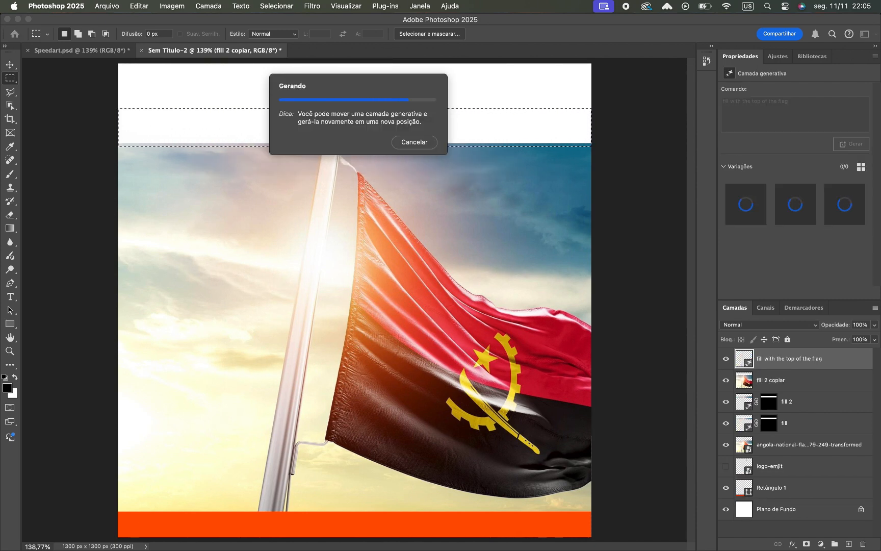
Step: Compare the generated variations of the flagpole top and keep the second one
click(797, 209)
click(840, 213)
click(800, 214)
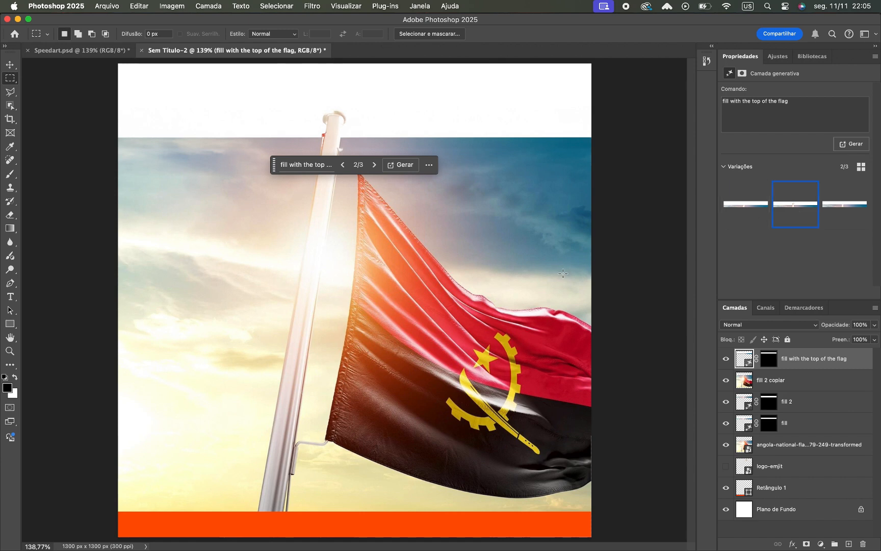
Step: Stamp the flag photo and all fill layers into a new merged layer, then group and hide the originals
shift+click(801, 452)
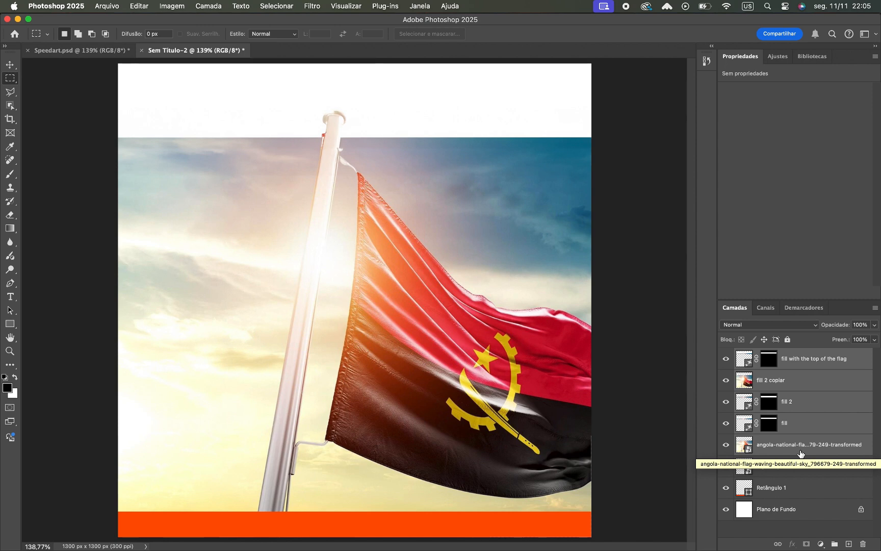
key(super+alt+e)
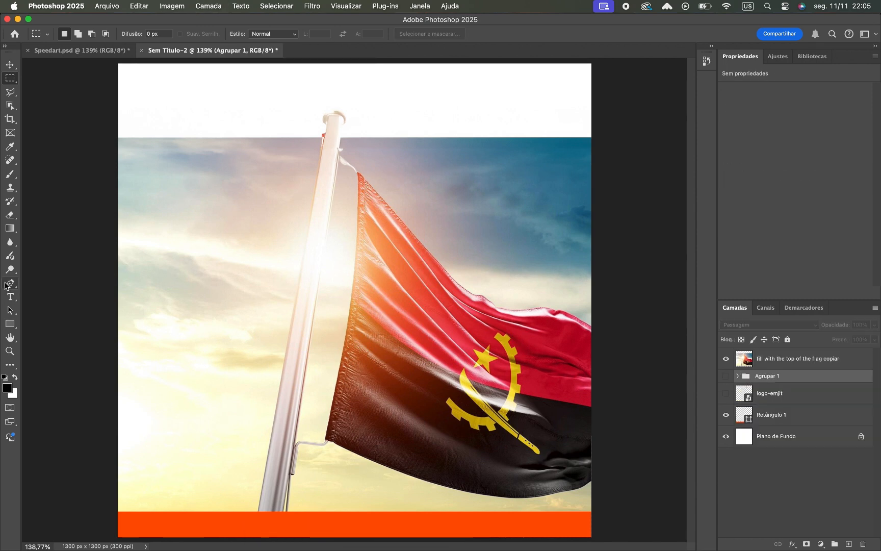
Step: Trace the flag's outline with the Pen tool and copy the cutout onto its own layer
click(6, 284)
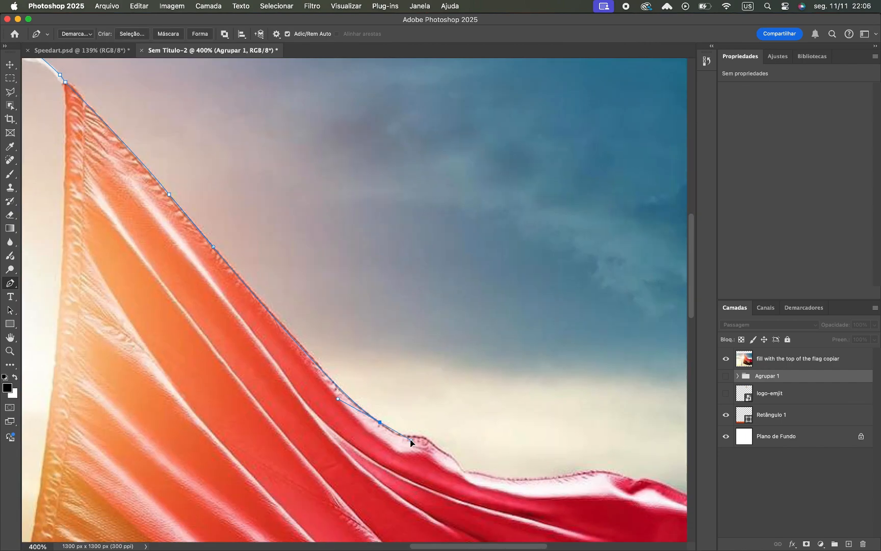
click(556, 436)
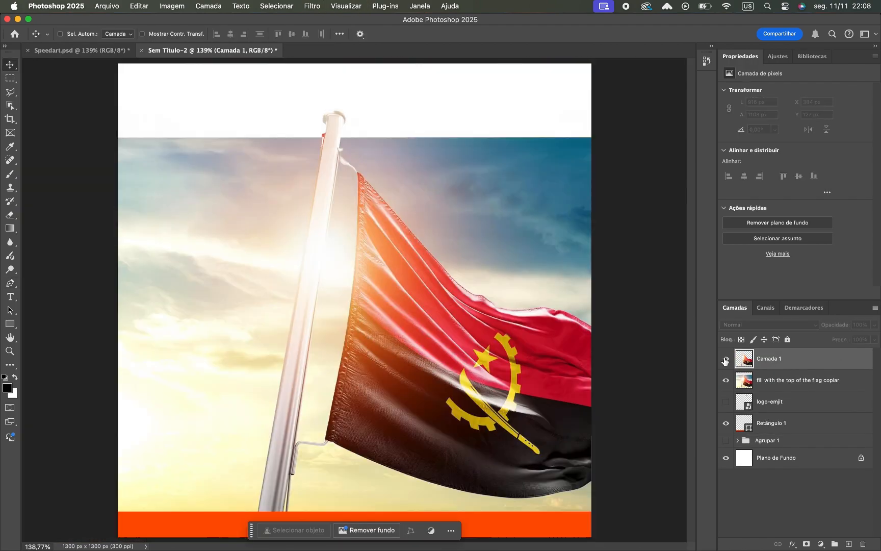
Step: Select the blank strip along the merged photo layer's upper edge with the Polygonal Lasso, leaving the flagpole top out of the selection
click(764, 385)
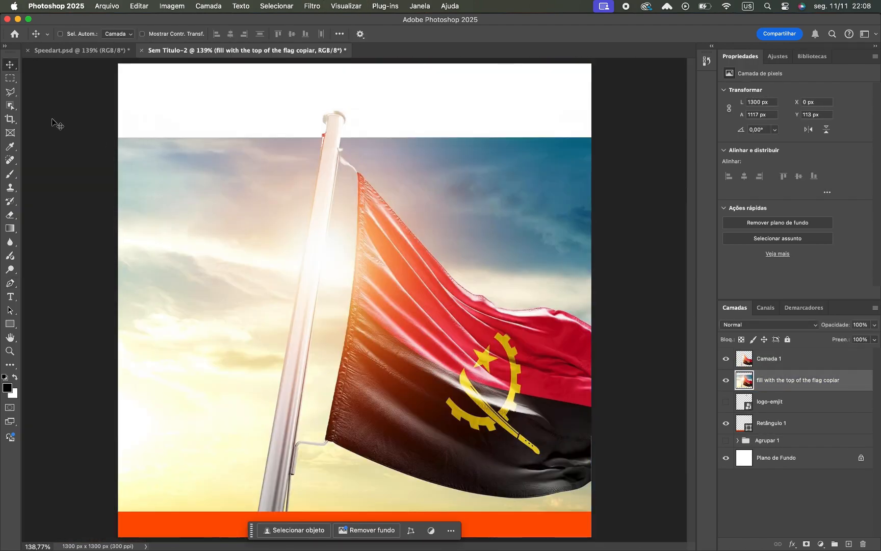
click(10, 92)
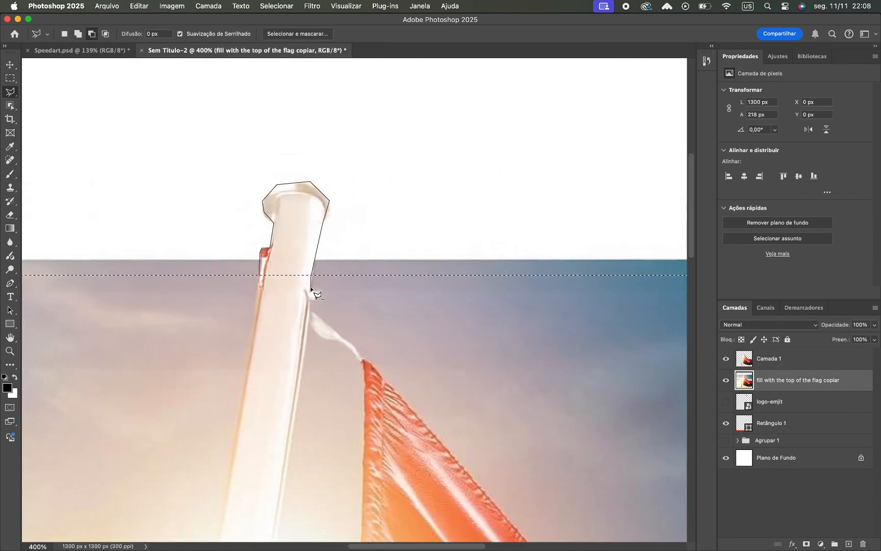
double_click(311, 289)
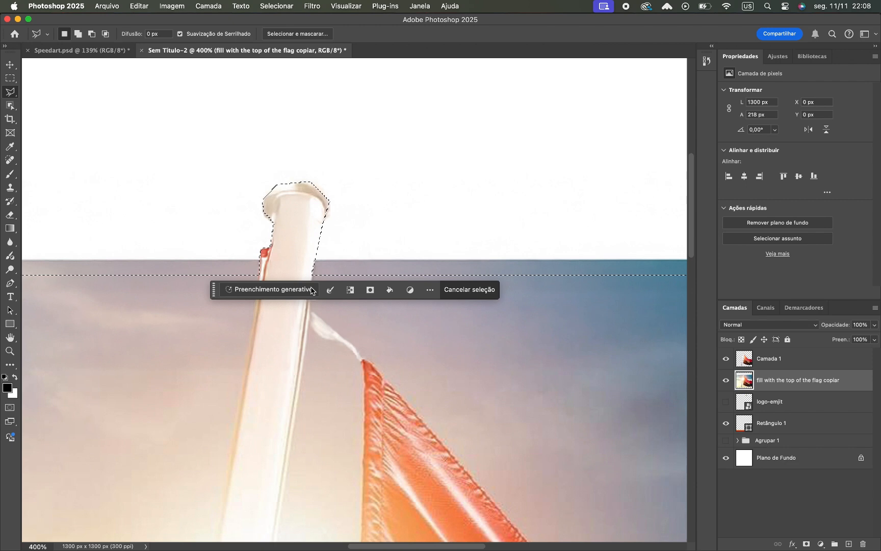
key(super+0)
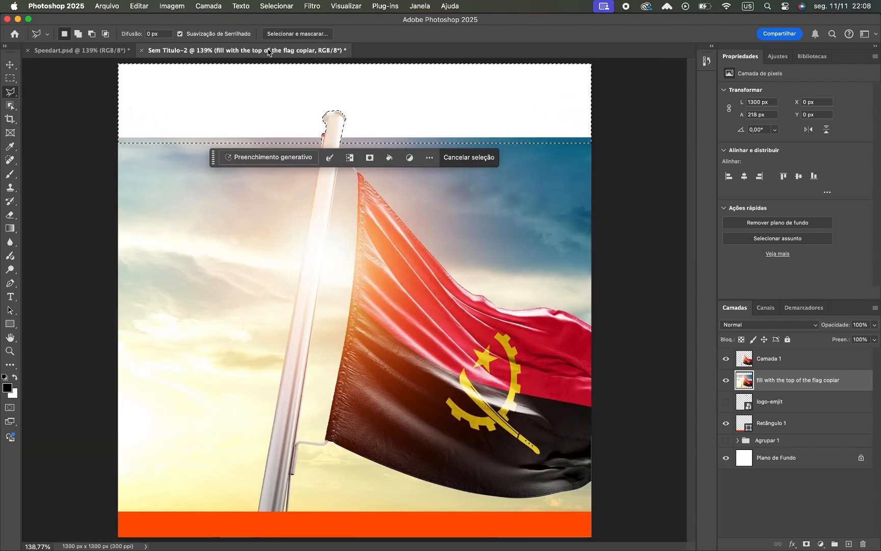
Step: Fill the selected strip using Generative Fill with the prompt "fill sky" and keep the first variation
click(307, 155)
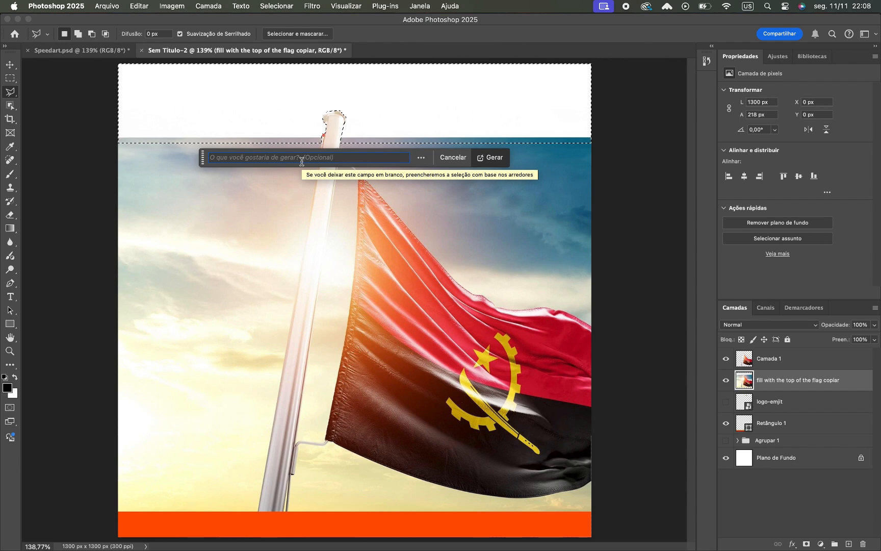
text(fill sky)
key(Return)
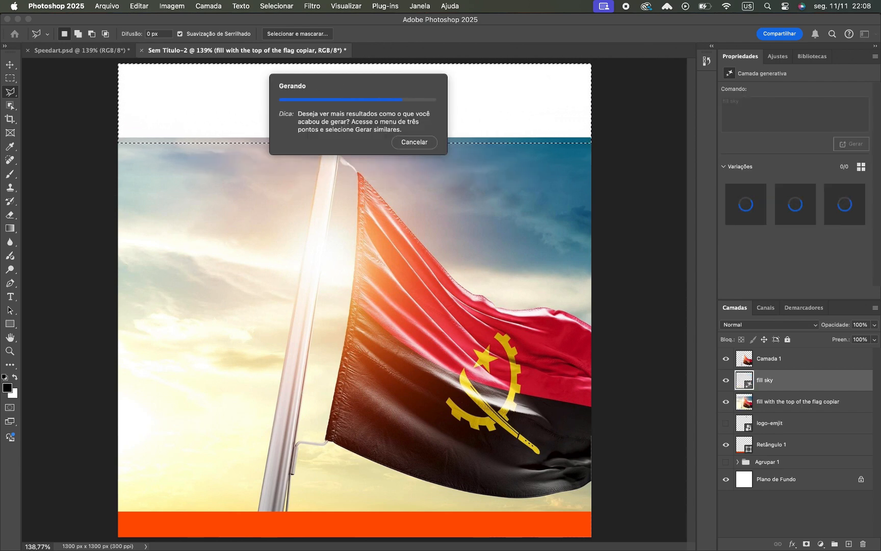
click(9, 69)
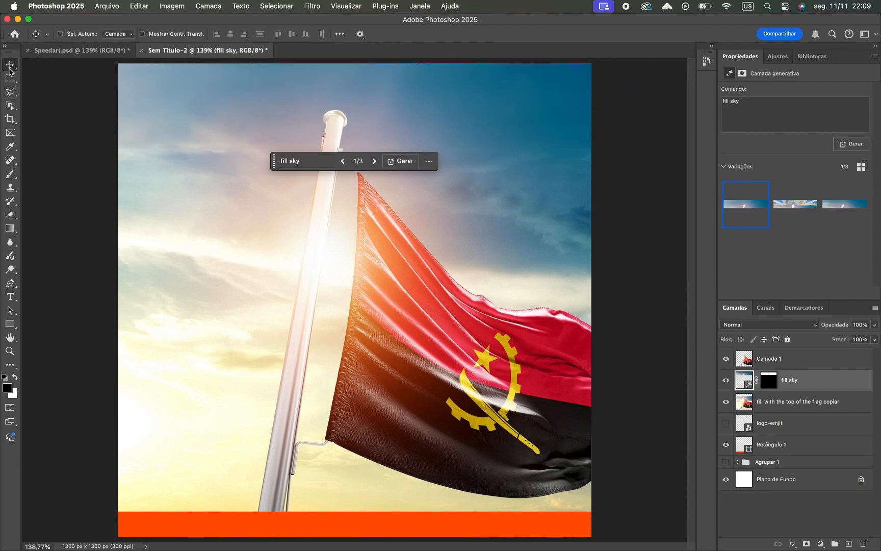
click(637, 283)
Step: Compare the composition with the generated sky layer hidden and shown
click(726, 380)
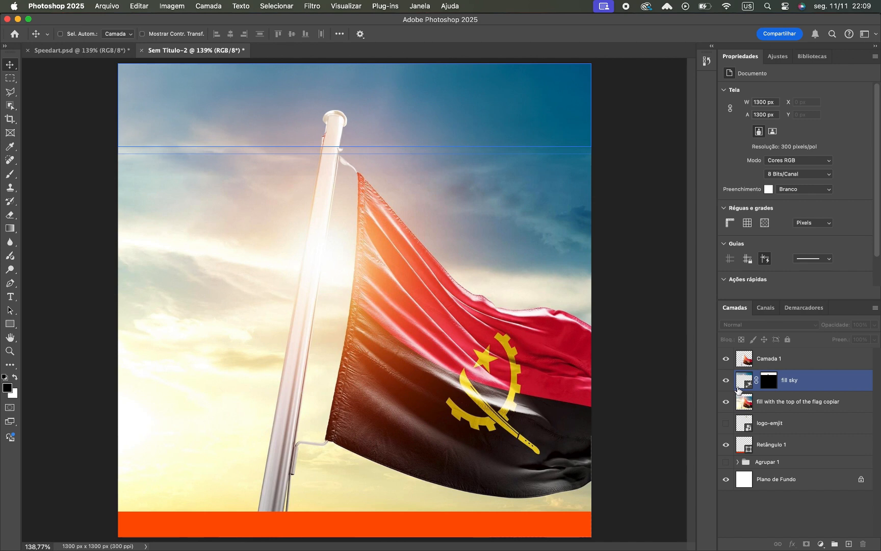
click(727, 360)
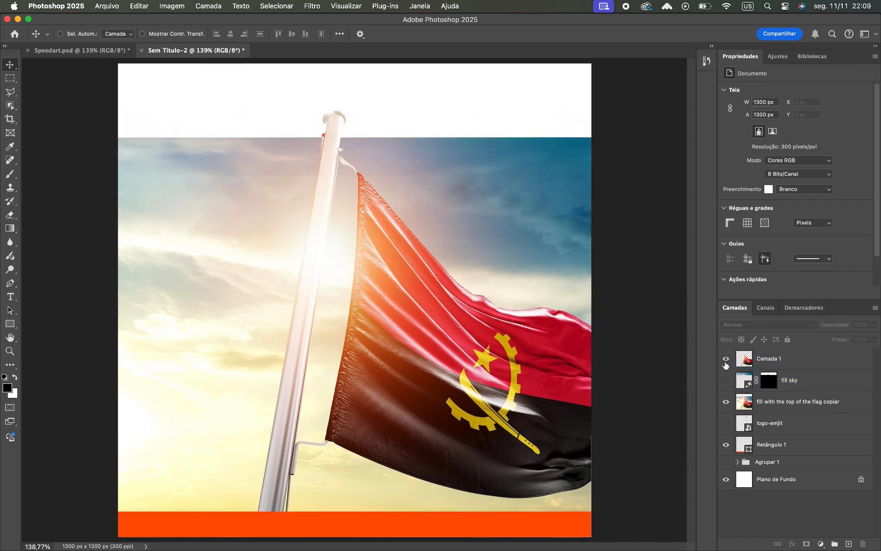
click(727, 381)
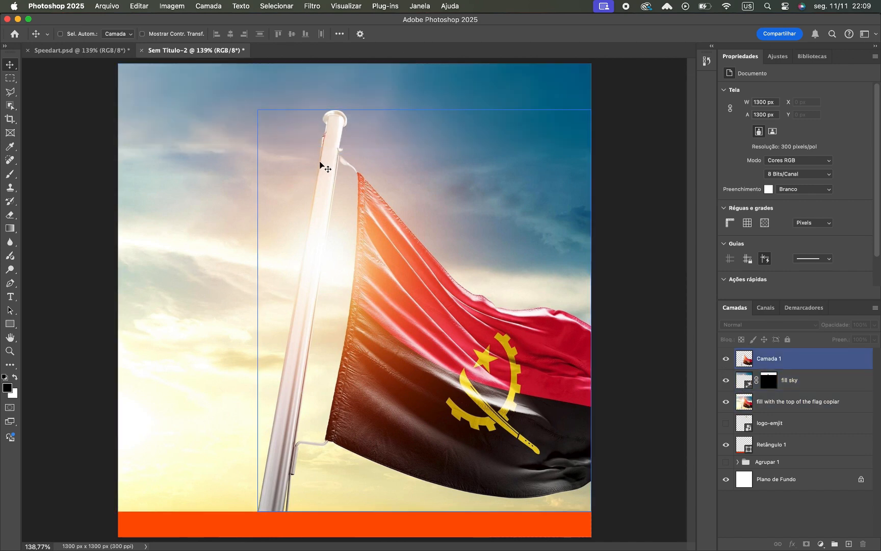
Step: Move the flag cutout, sky fill and merged photo layers beneath the orange bar, and show the logo layer
click(781, 359)
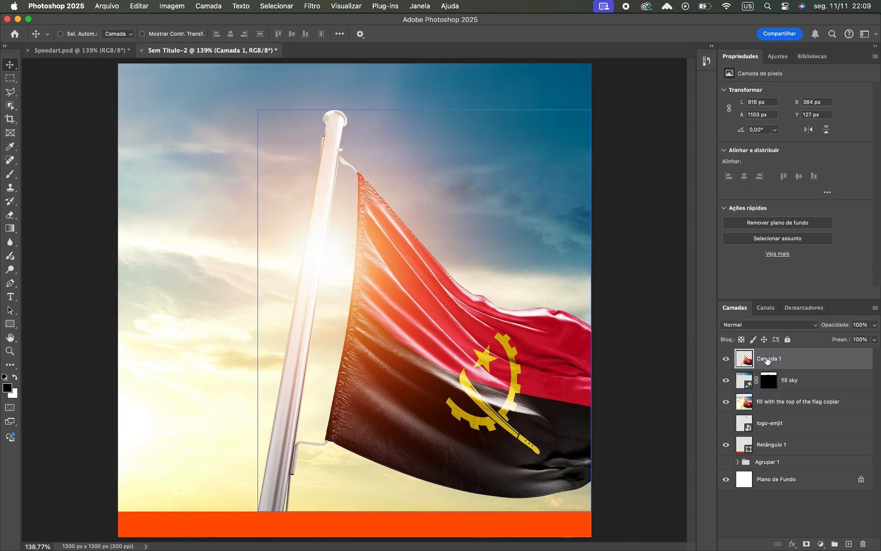
shift+click(780, 407)
drag(784, 408, 782, 454)
super+click(642, 451)
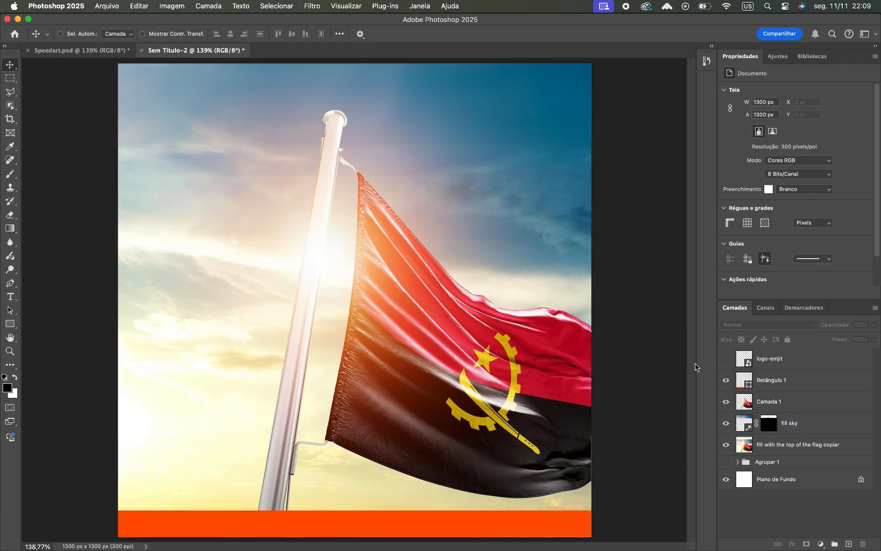
click(727, 360)
Step: Add a gradient overlay to the bottom bar and set its start colour to the light orange sampled from the logo
super+click(565, 520)
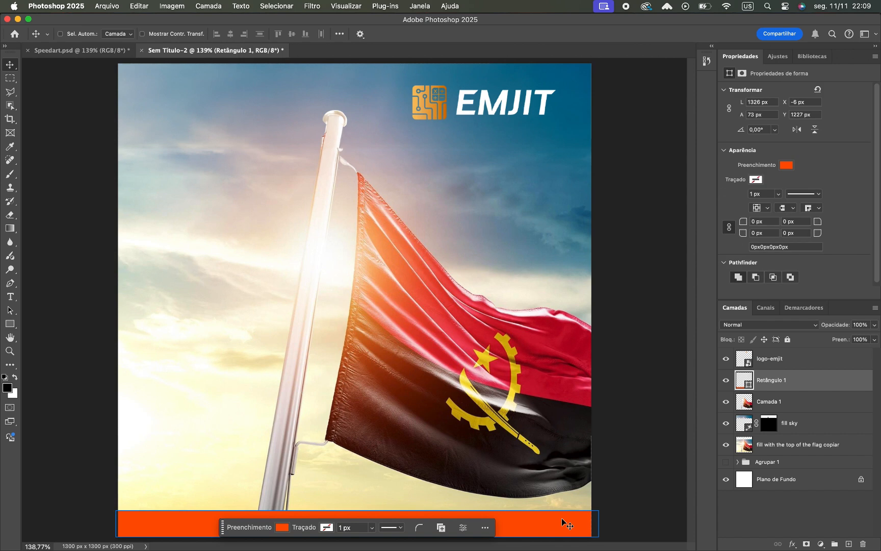
double_click(802, 382)
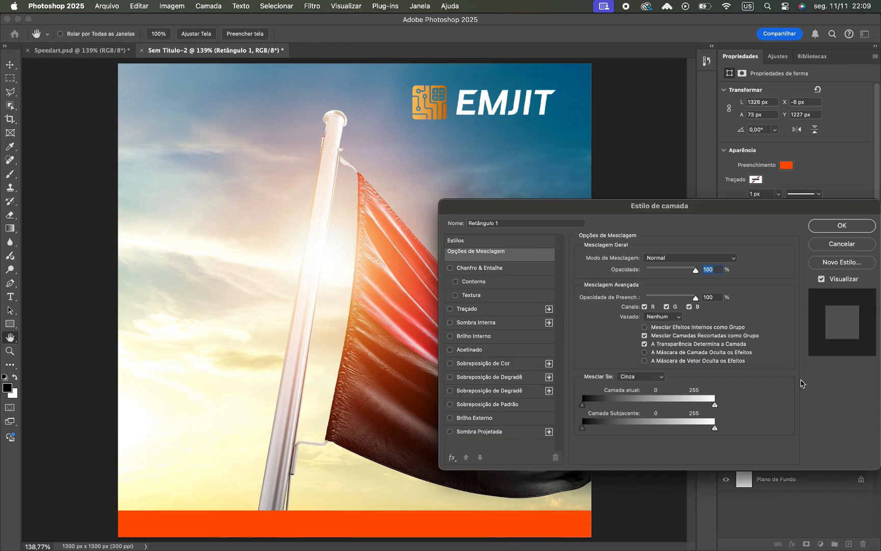
click(498, 383)
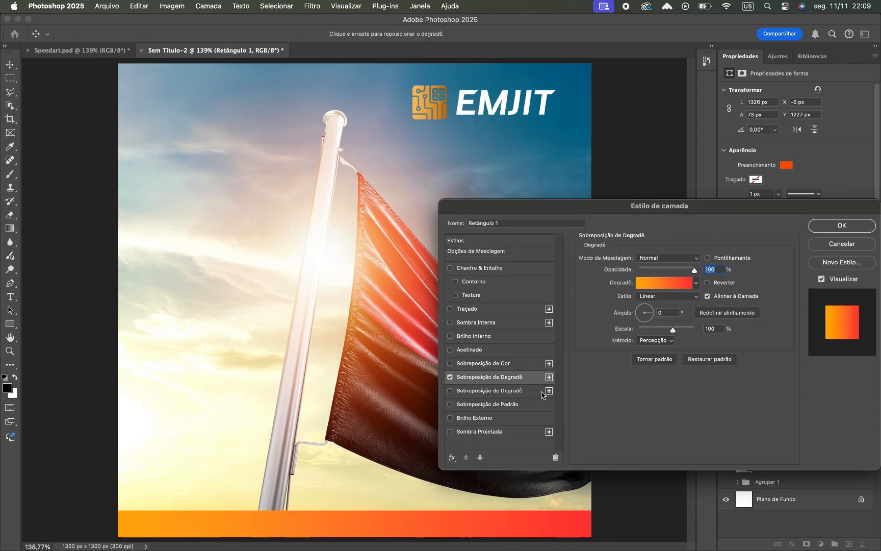
click(658, 287)
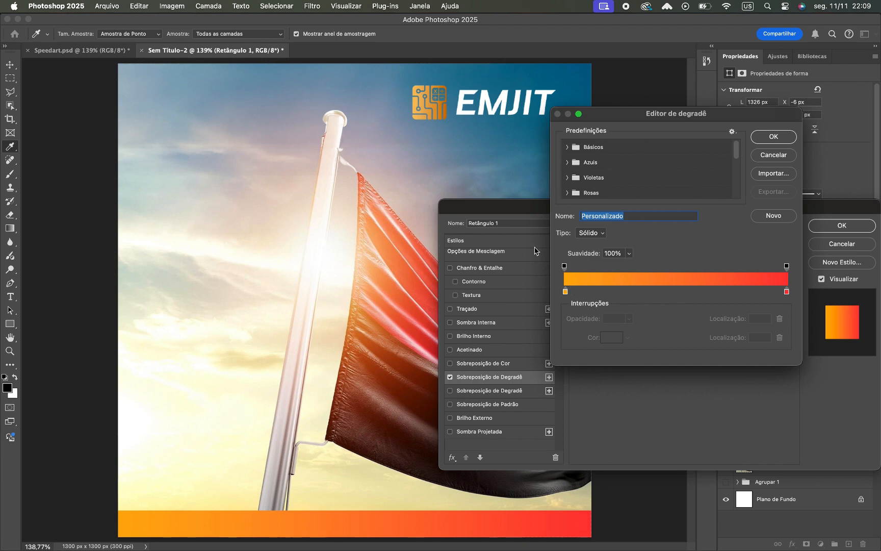
double_click(566, 291)
click(414, 104)
key(Return)
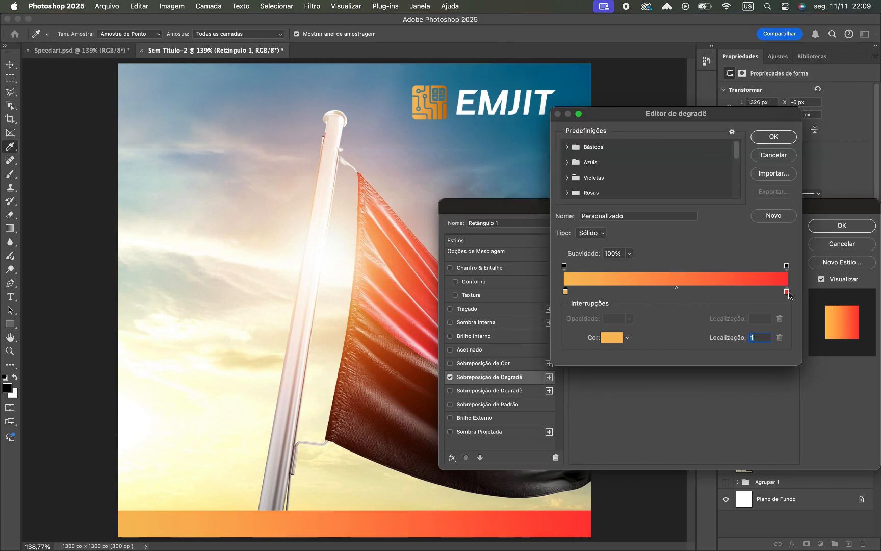
Step: Set the gradient's end colour to dark orange #d57200 from the logo and turn its angle to reverse the direction
click(787, 292)
click(618, 339)
click(445, 111)
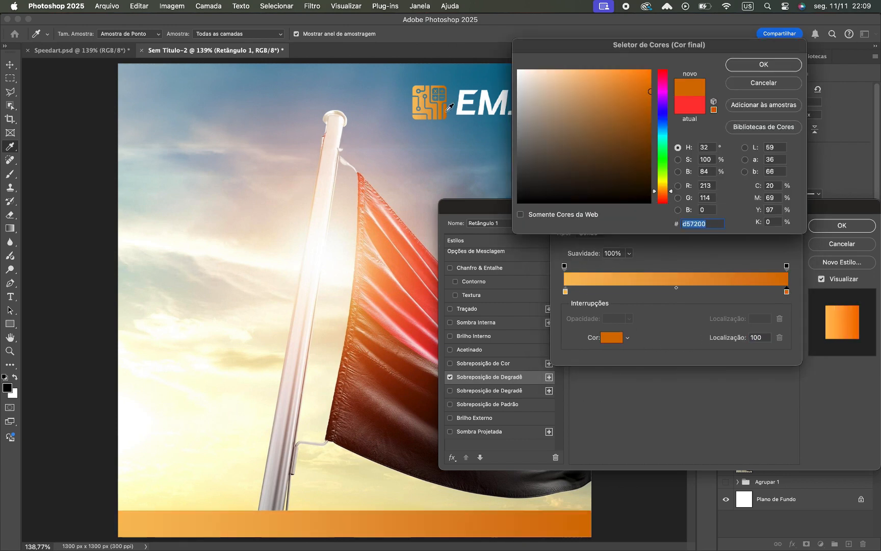
key(Return)
key(Return)
drag(655, 311, 605, 320)
key(Return)
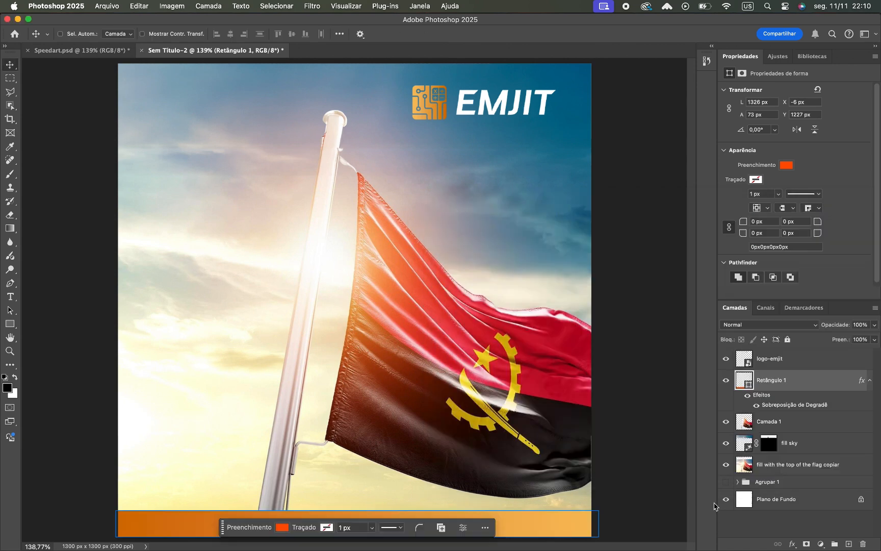
Step: Draw a white square about 476 px wide with 10 px rounded corners above the flag cutout layer and rotate it 45°
click(780, 361)
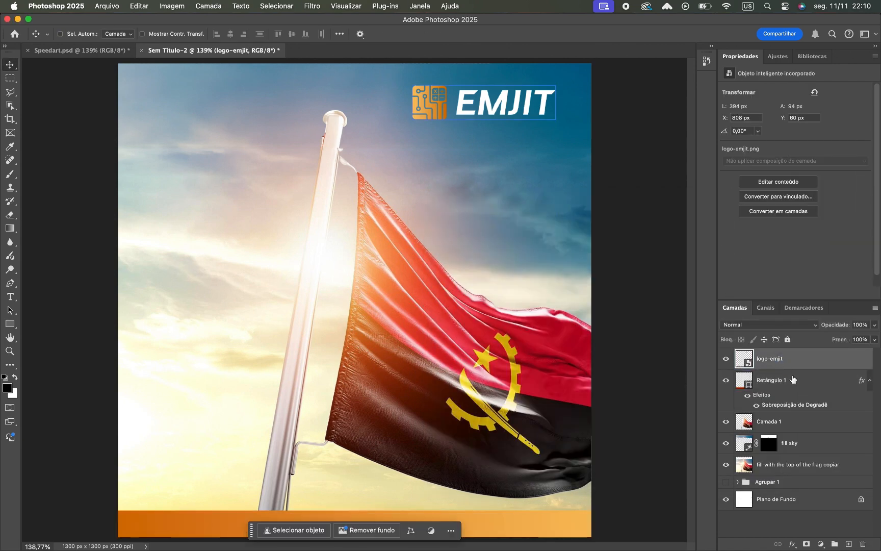
click(783, 423)
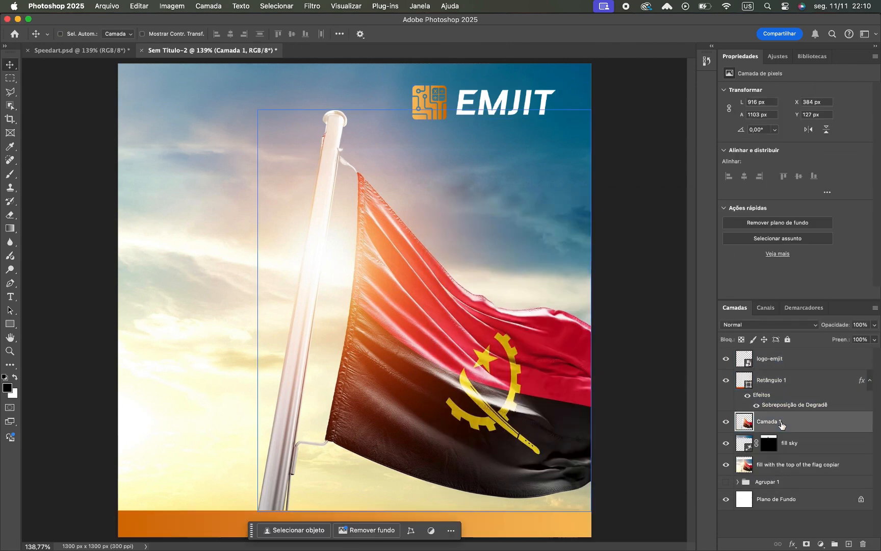
click(10, 324)
drag(203, 165, 376, 337)
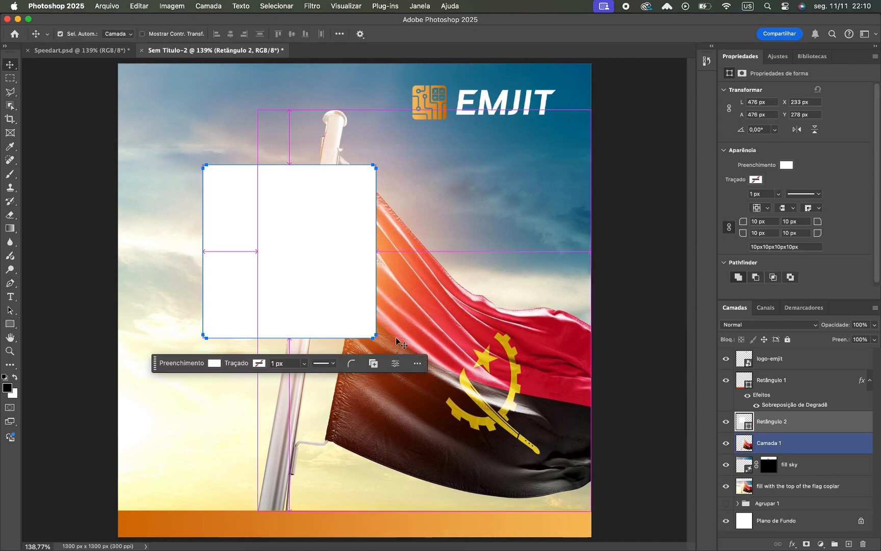
key(super+t)
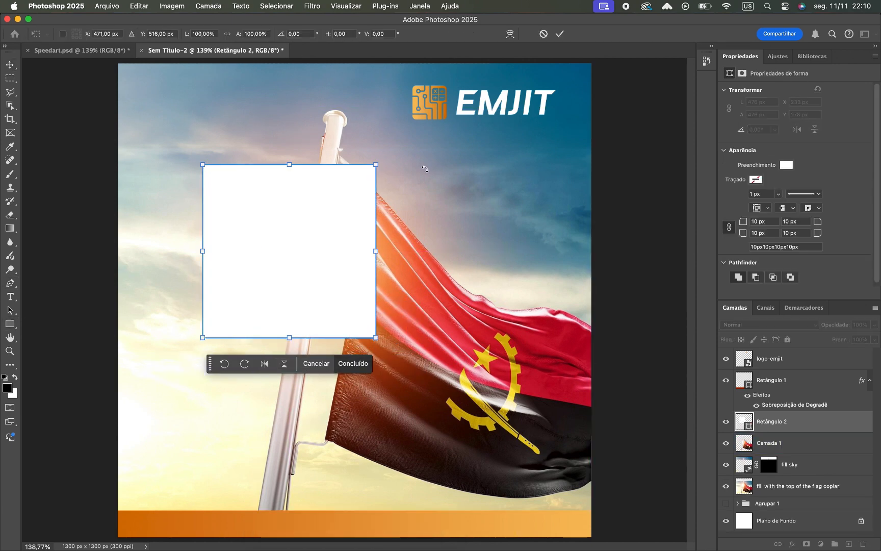
drag(398, 153, 399, 154)
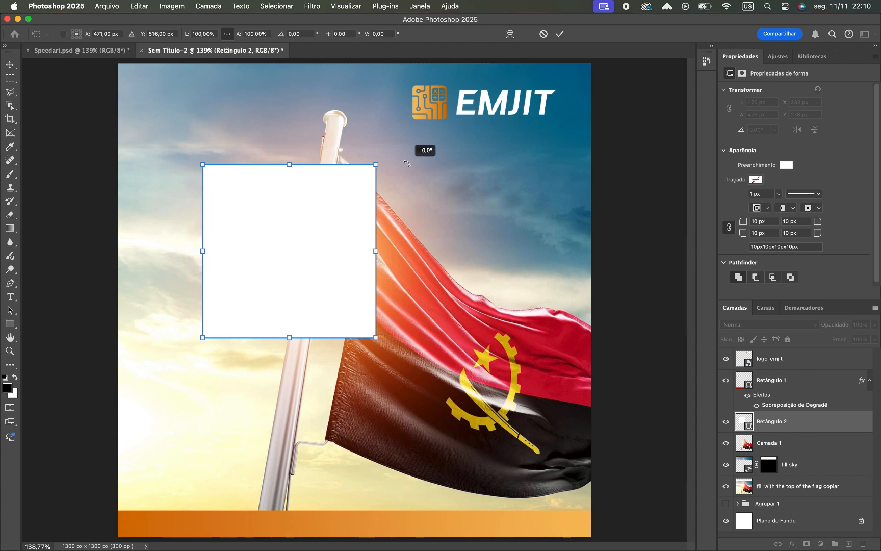
drag(410, 169, 437, 254)
key(Return)
Step: Place the rotated square over the canvas's lower-right corner and enlarge it to about 573 px wide
drag(303, 220, 590, 479)
key(ctrl+t)
drag(575, 390, 576, 340)
key(Return)
drag(565, 373, 570, 404)
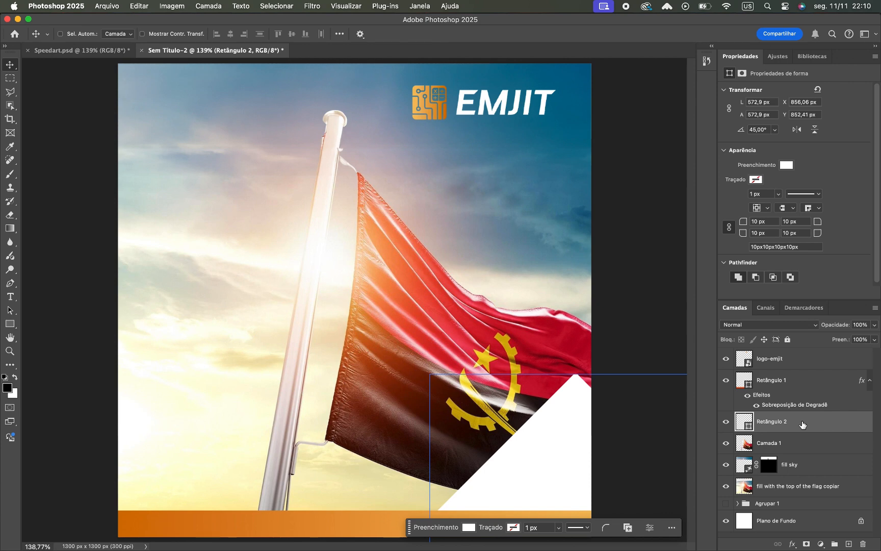
Step: Move the rotated square's layer beneath the flag cutout and copy the bottom bar's gradient overlay onto it
drag(805, 423, 791, 448)
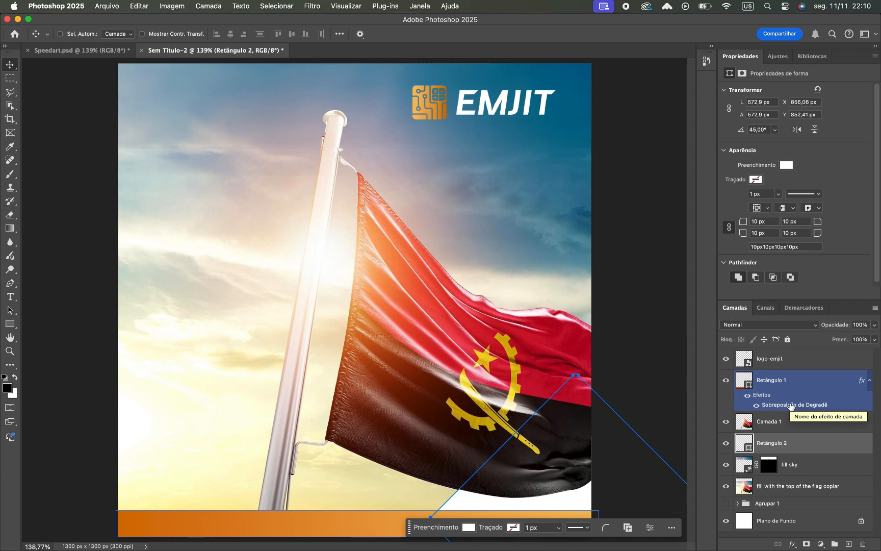
drag(788, 431, 788, 445)
super+click(635, 359)
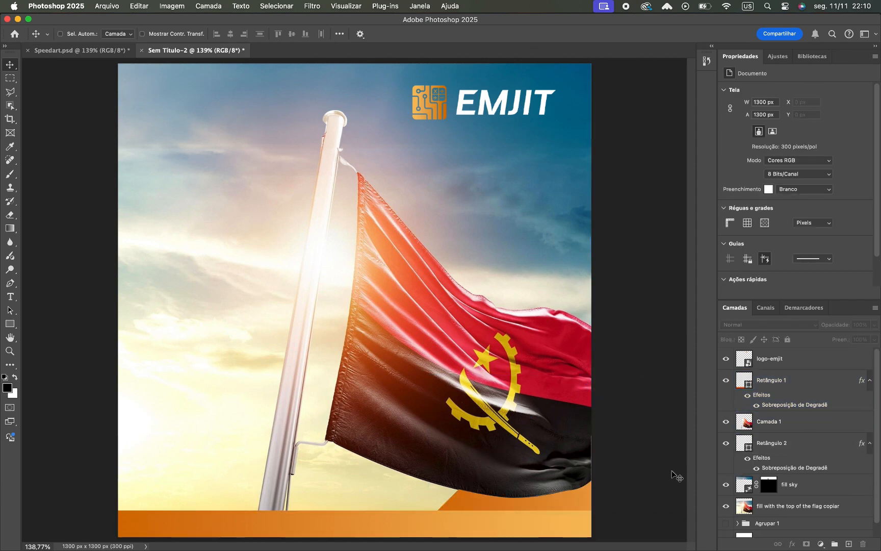
Step: Duplicate the gradient corner shape and move the copy over the canvas's upper-left corner
click(805, 448)
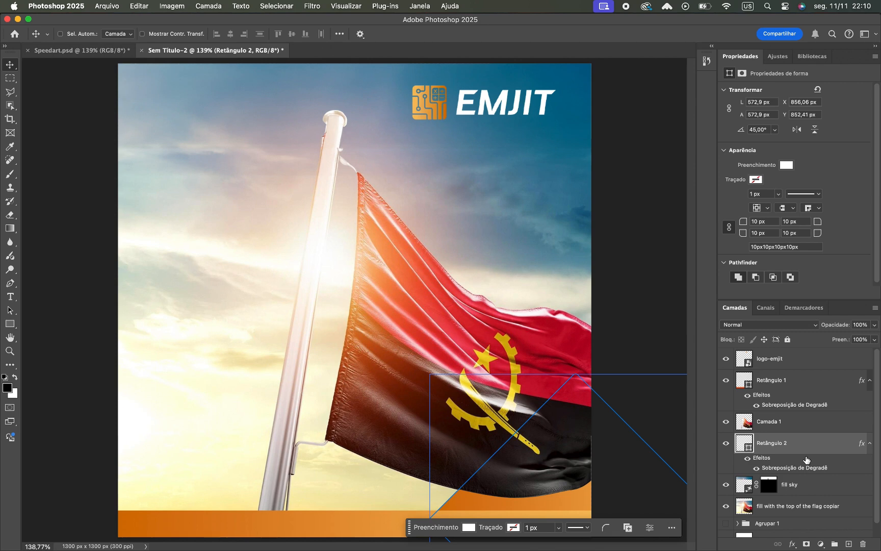
key(super+j)
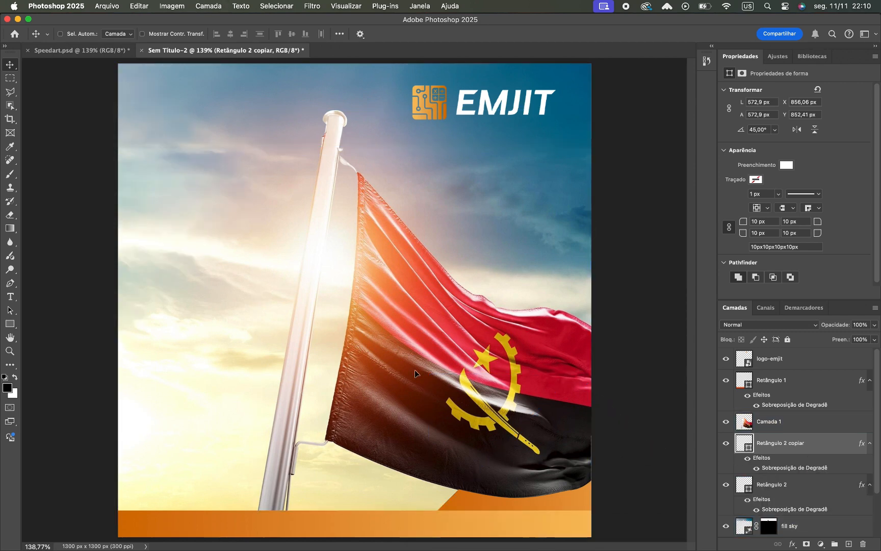
drag(414, 369, 146, 87)
drag(250, 183, 138, 98)
click(609, 504)
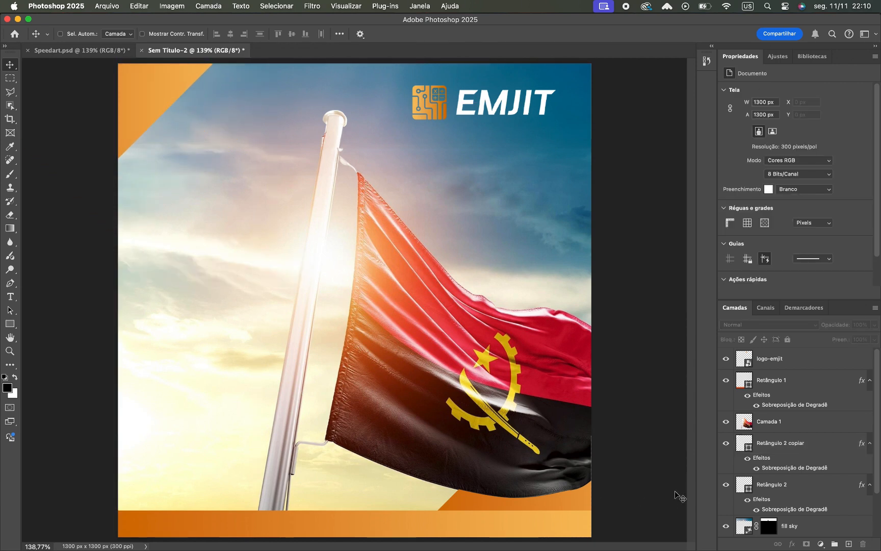
click(548, 517)
click(477, 503)
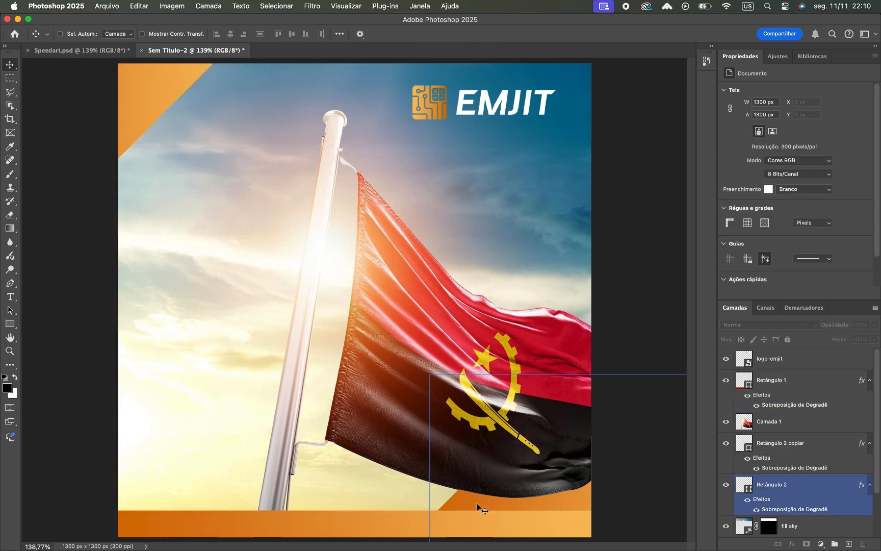
click(459, 530)
click(464, 508)
super+click(469, 520)
super+click(465, 508)
super+click(466, 519)
super+click(468, 507)
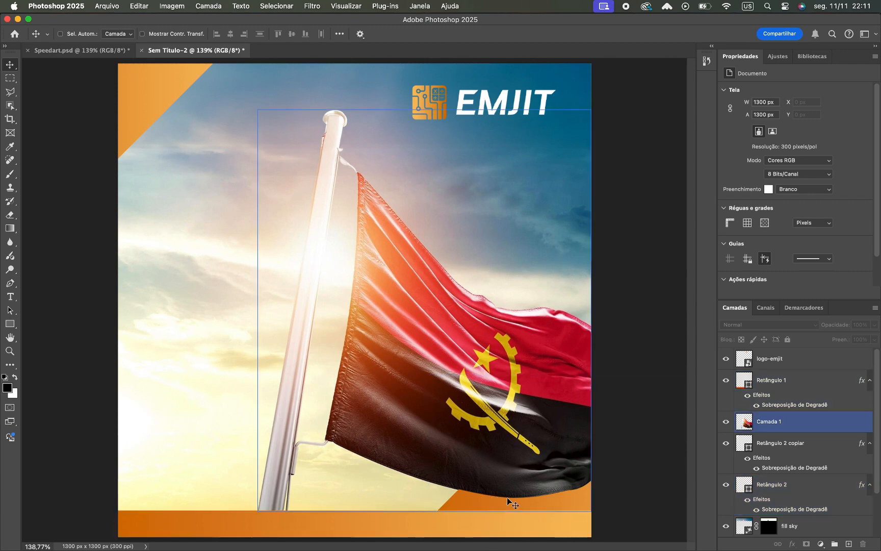
click(799, 457)
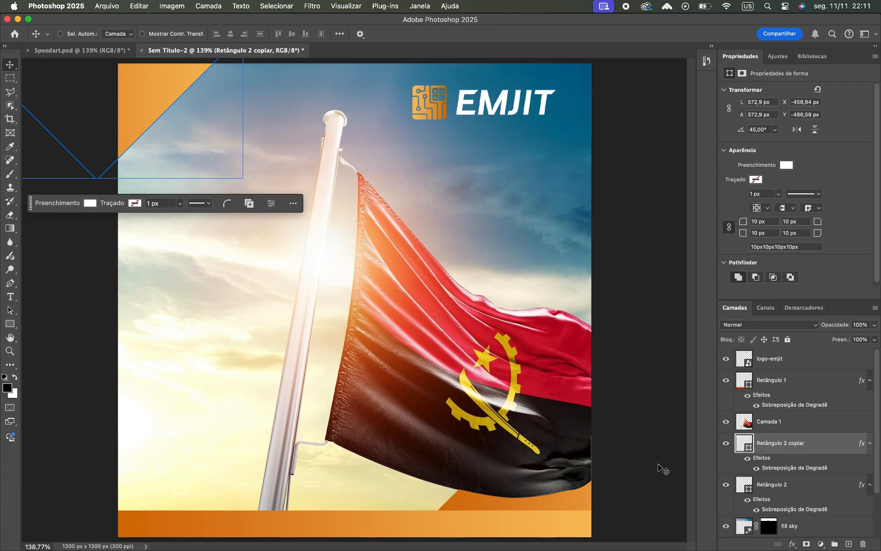
super+click(613, 471)
Step: Group the bottom bar with the lower-right corner shape and move the bar's gradient overlay effect onto the group
super+click(463, 502)
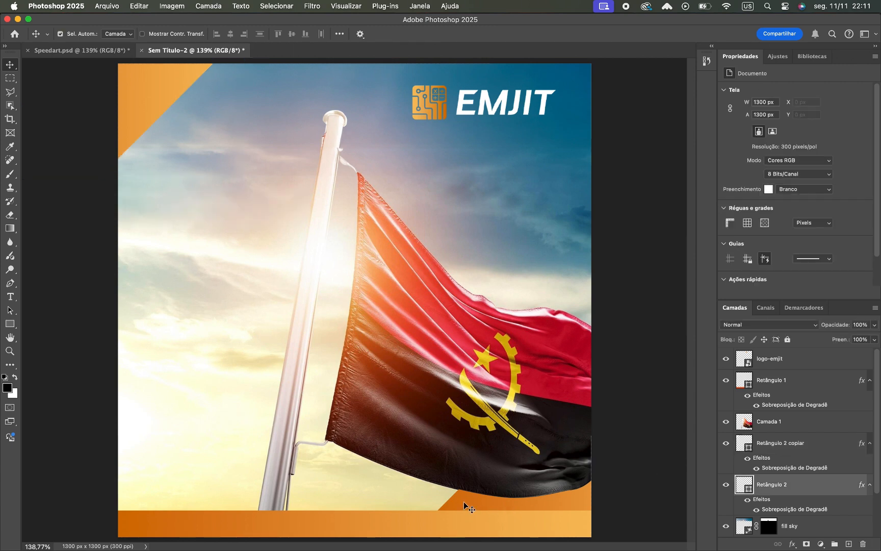
shift+super+click(330, 520)
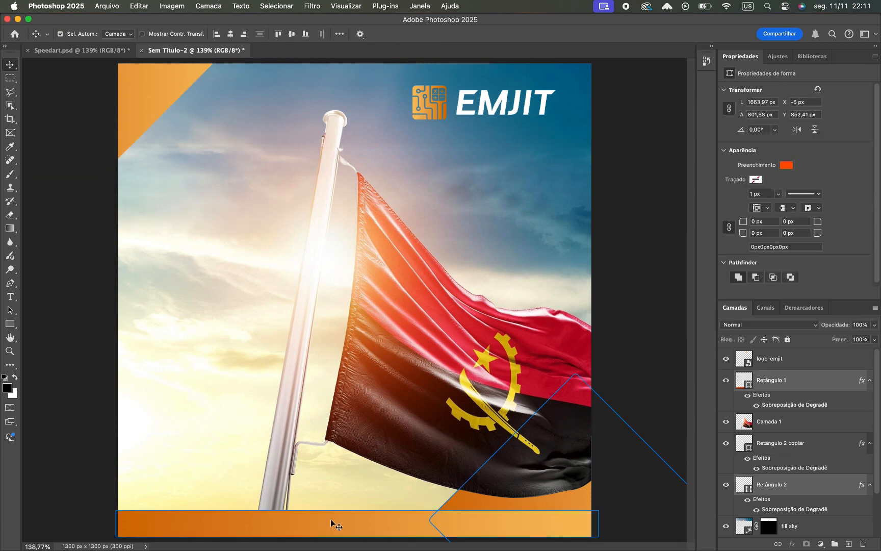
click(836, 544)
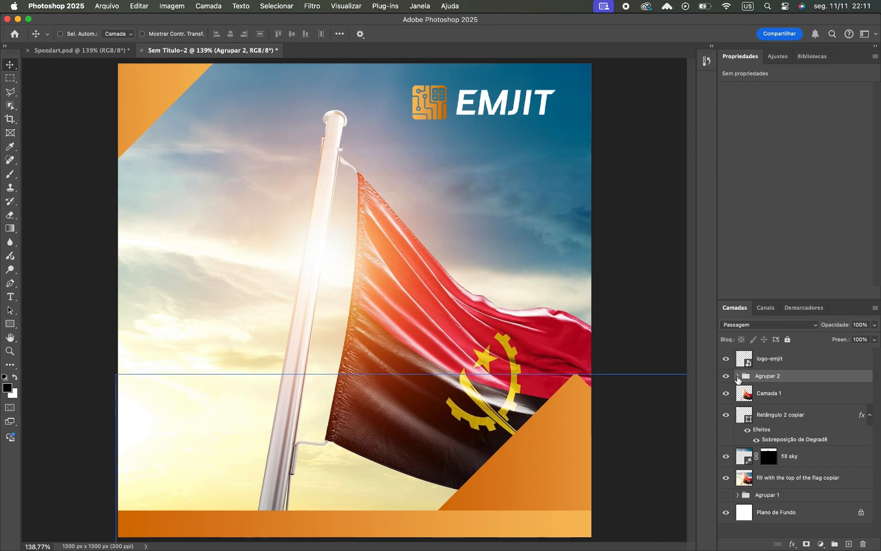
click(738, 377)
drag(788, 418, 792, 378)
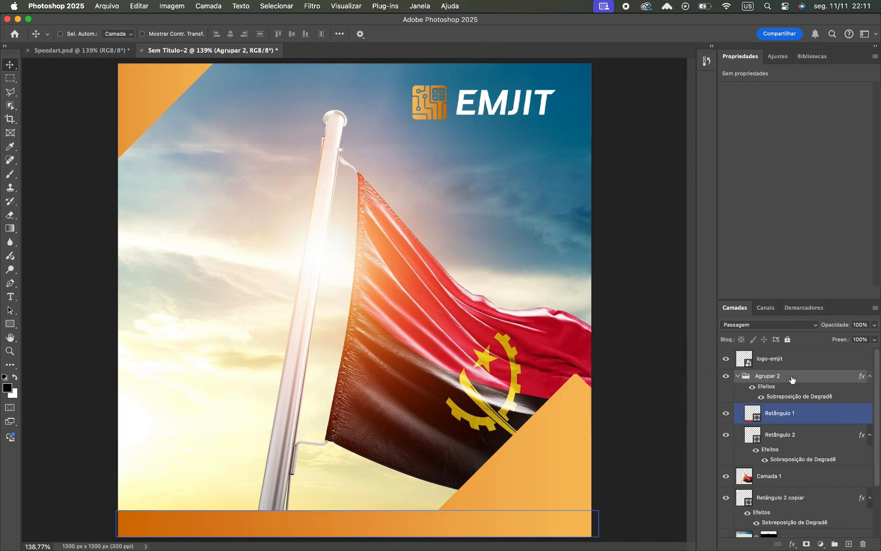
Step: Move the group holding the bar and corner shape beneath the flag cutout layer
click(738, 377)
drag(770, 380, 746, 396)
click(739, 397)
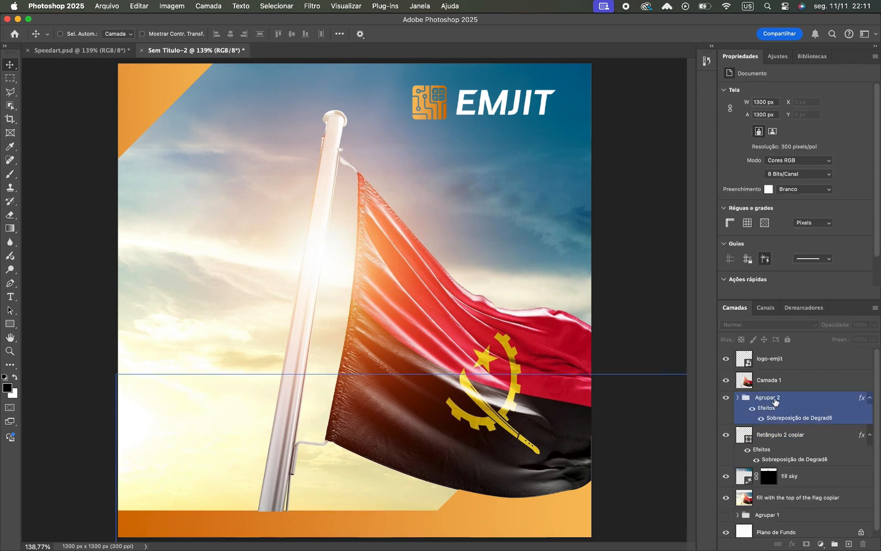
Step: Add an unclipped layer above the bar group and paint a soft black shadow with a 250 px brush beneath the flag's lower edge
click(784, 405)
key(super+alt+shift+n)
key(super+alt+g)
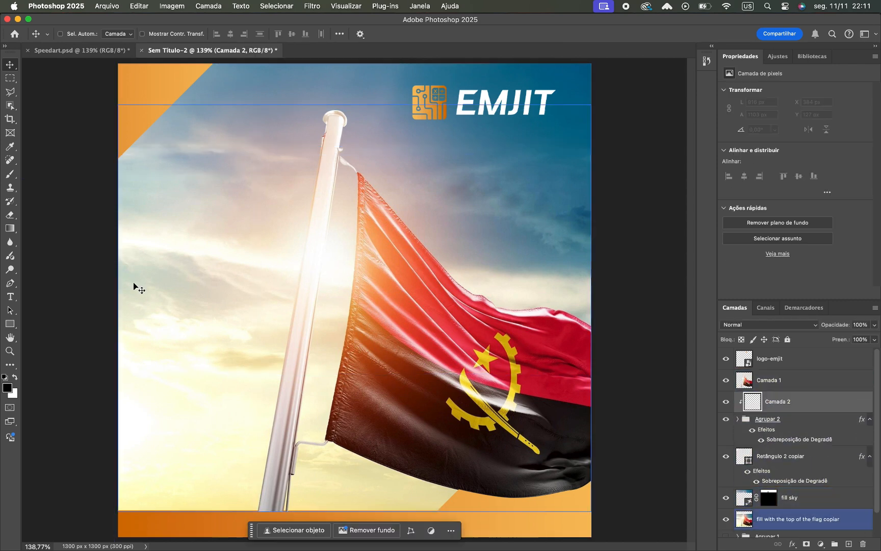
key(b)
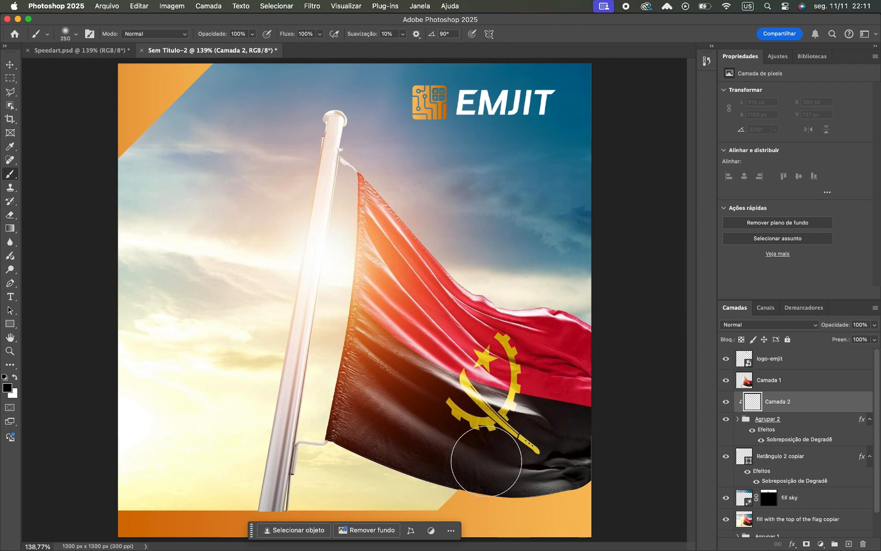
alt+click(775, 410)
click(474, 459)
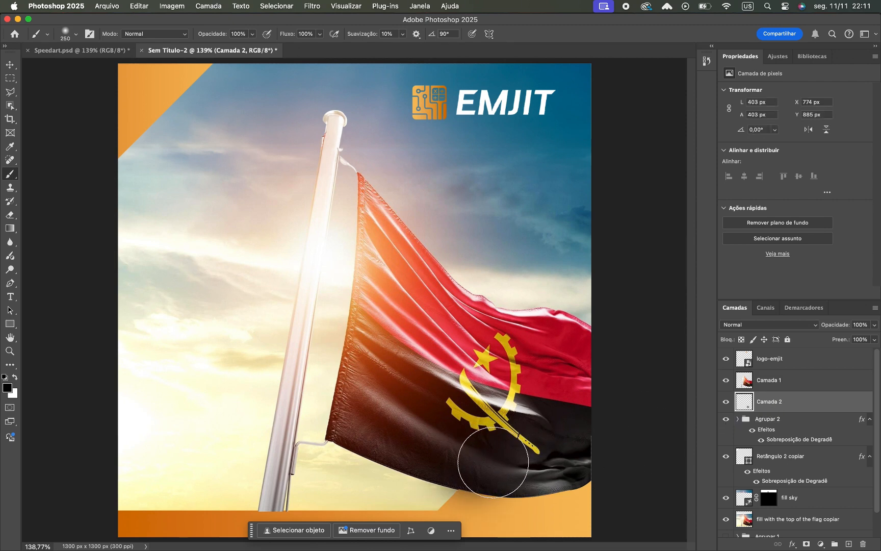
mouse_move(493, 462)
mouse_down()
mouse_move(535, 472)
mouse_move(571, 433)
mouse_move(464, 451)
mouse_up()
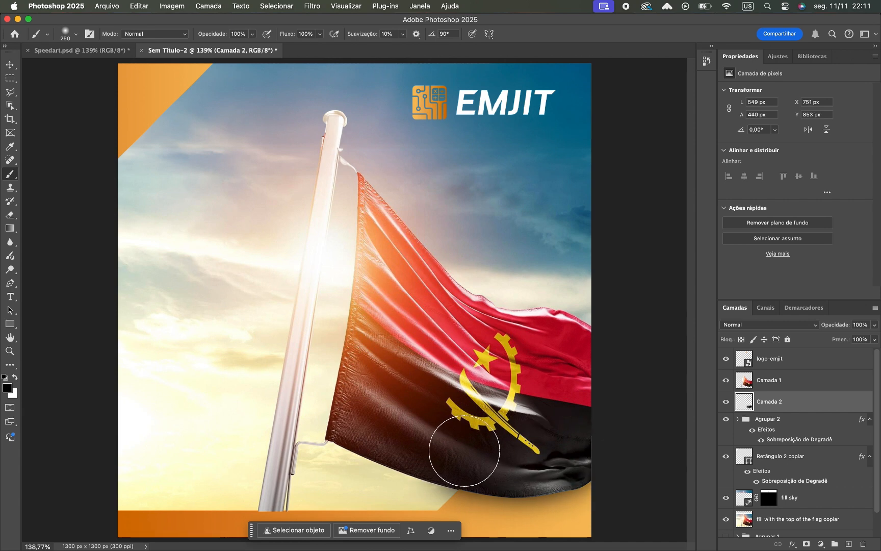
Step: Load the lower-right corner shape as a selection and mask the flag's shadow layer to it
key(v)
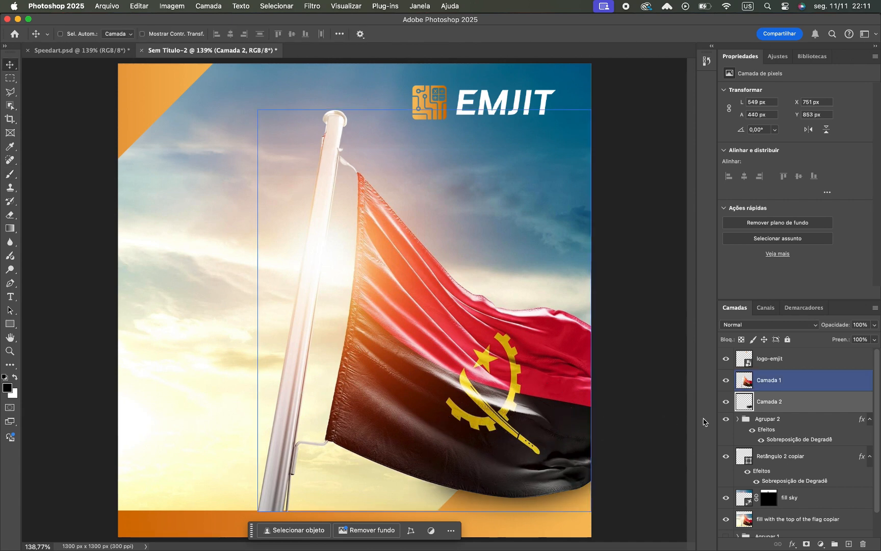
click(737, 420)
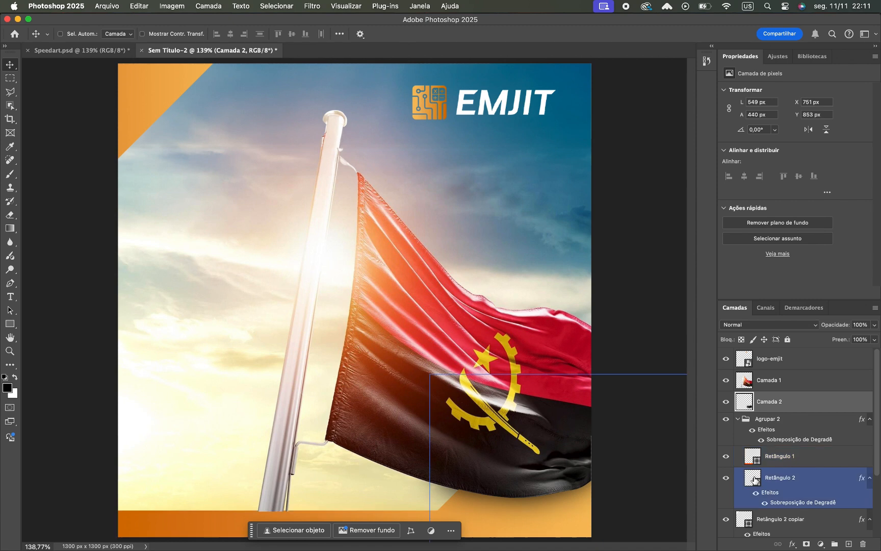
super+click(755, 458)
click(738, 419)
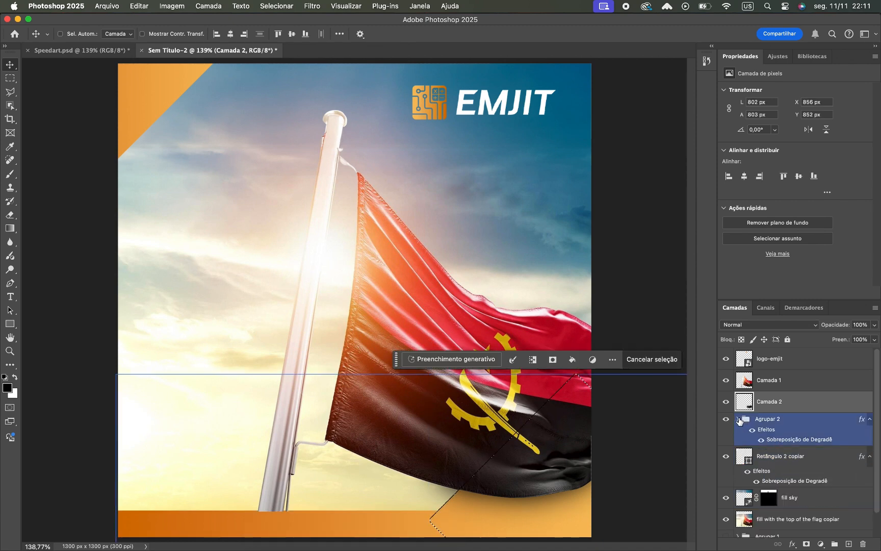
click(807, 544)
Step: Place the whatsapp, telephone and message icon files into the composition above the logo-emjit layer
click(777, 363)
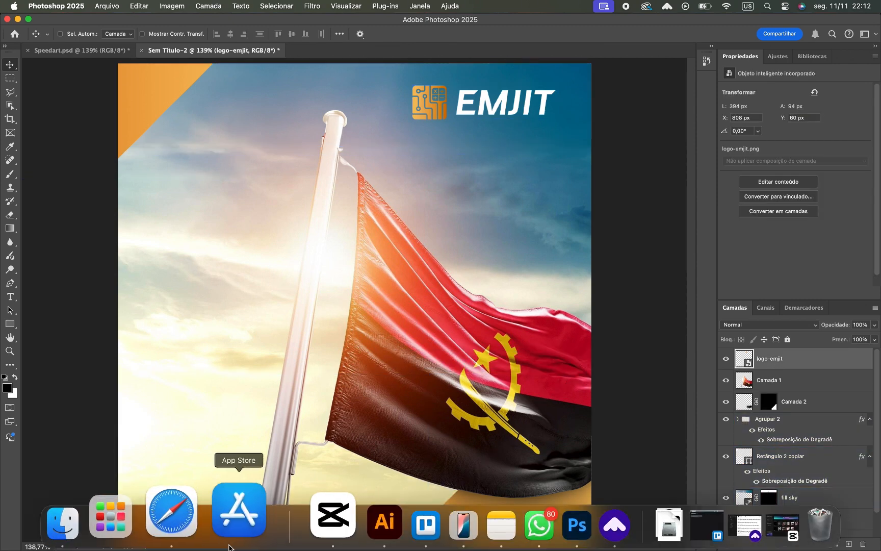
click(128, 518)
drag(602, 151, 291, 470)
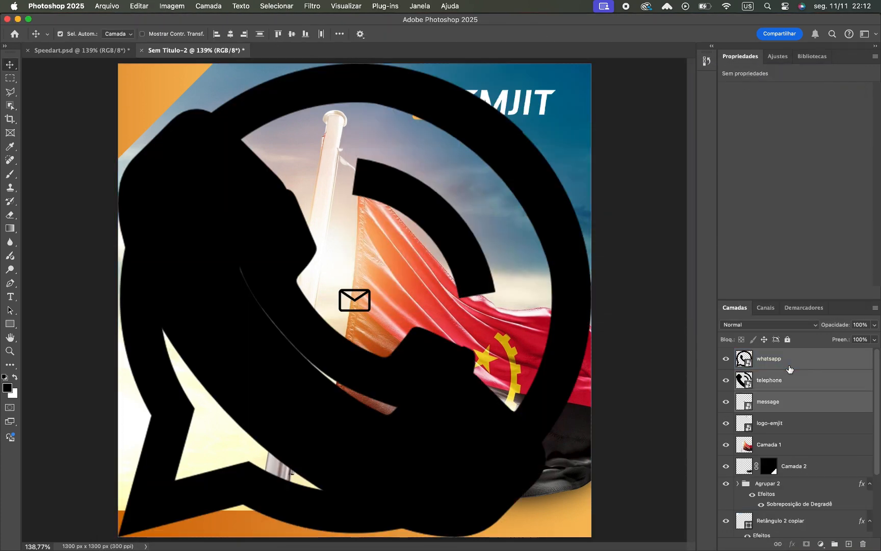
Step: Scale the whatsapp and telephone icons down together to roughly the message icon's size
shift+click(789, 378)
key(super+t)
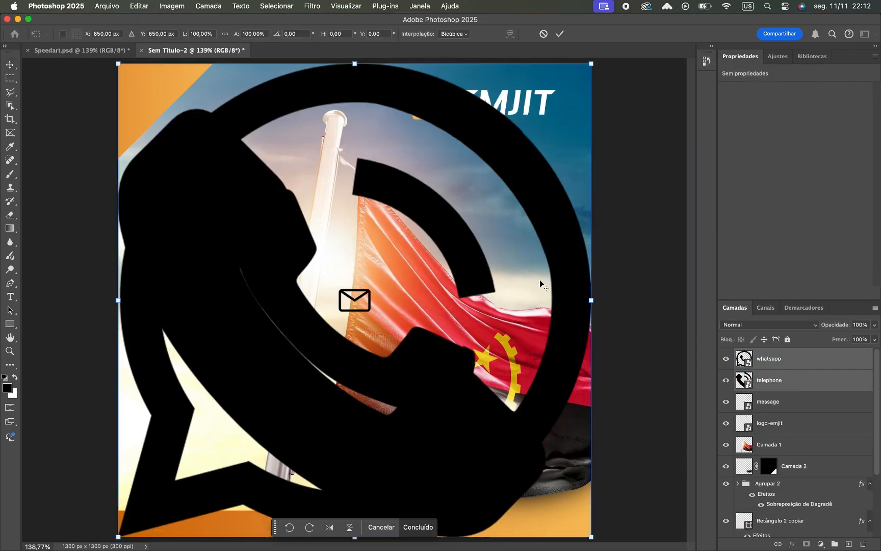
drag(596, 301, 400, 501)
key(Return)
Step: Scale all three contact icons down together to 44 px and centre them vertically within the orange bottom bar
shift+click(803, 403)
key(super+t)
key(super+plus)
key(super+plus)
scroll(399, 501, down, 3)
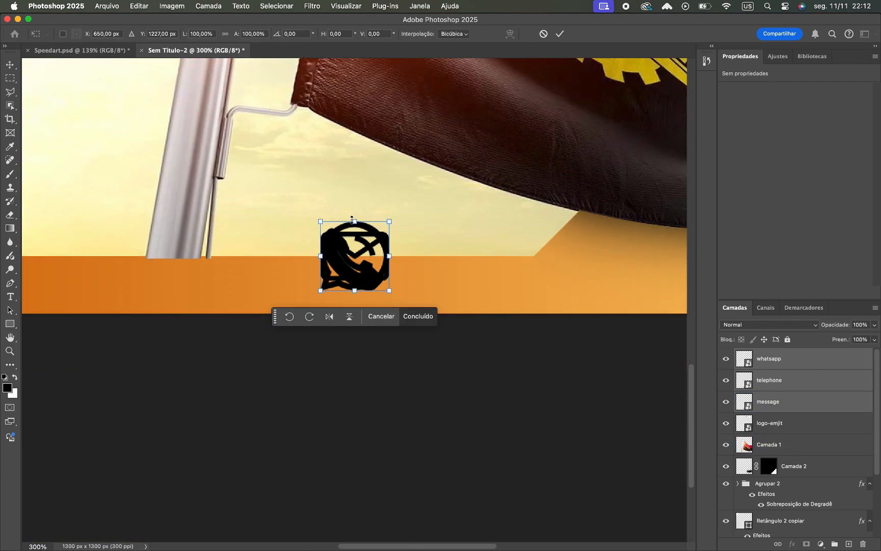
drag(355, 224, 356, 301)
key(Return)
key(super+0)
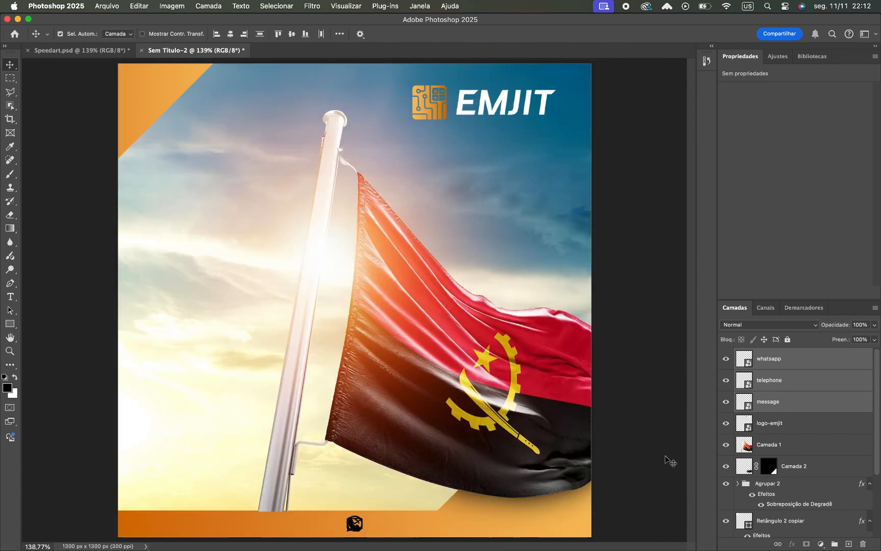
Step: Move the telephone icon along the bottom bar to its left end
click(666, 458)
click(827, 360)
click(815, 379)
key(super+plus)
scroll(431, 260, left, 4)
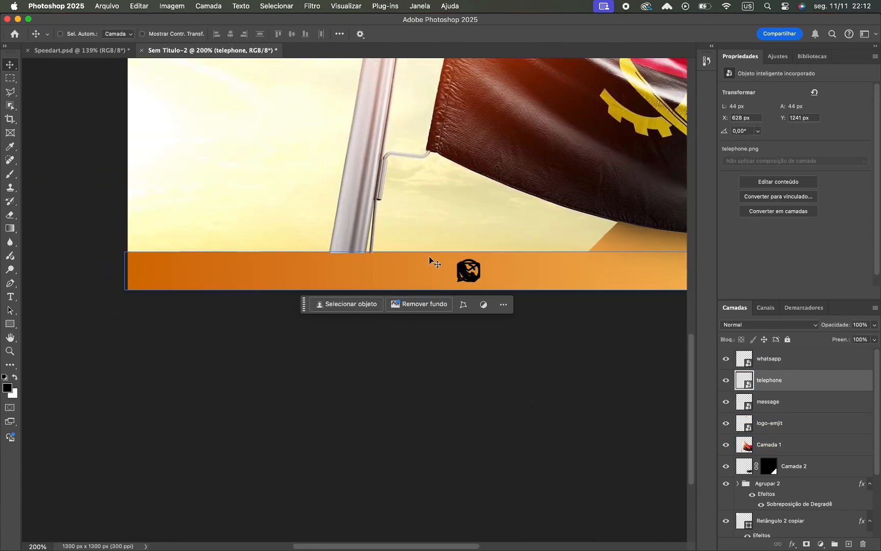
drag(480, 267, 176, 266)
Step: Move the whatsapp icon to about X 545 px on the bottom bar and the message icon towards the bar's right end
click(791, 364)
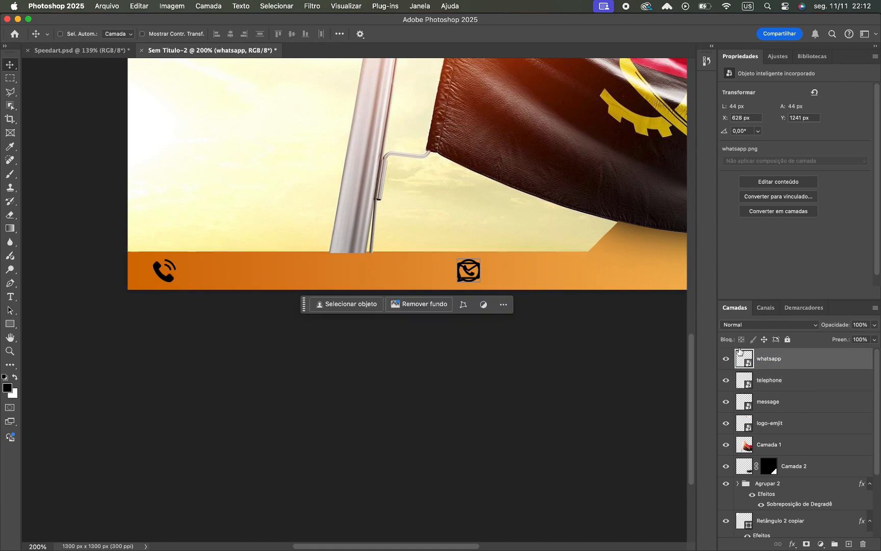
drag(512, 278, 467, 275)
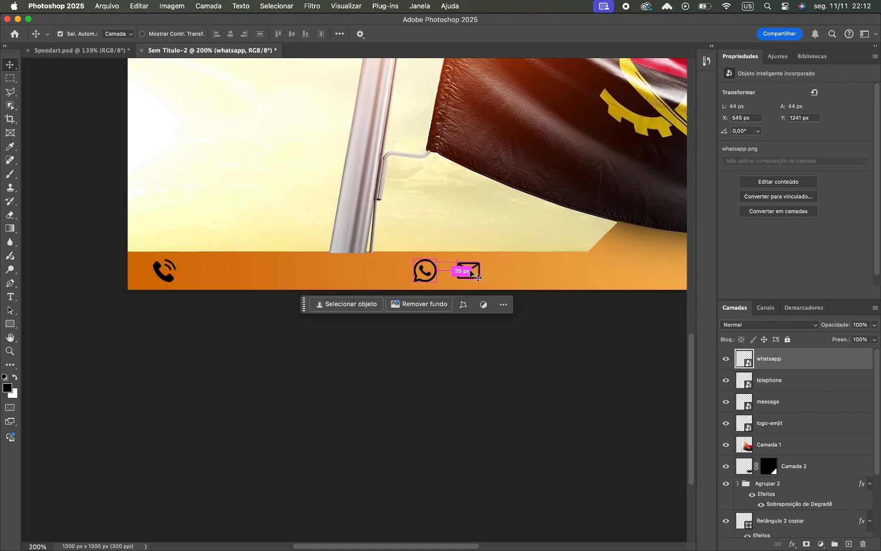
super+click(467, 275)
key(super+0)
drag(429, 372, 514, 370)
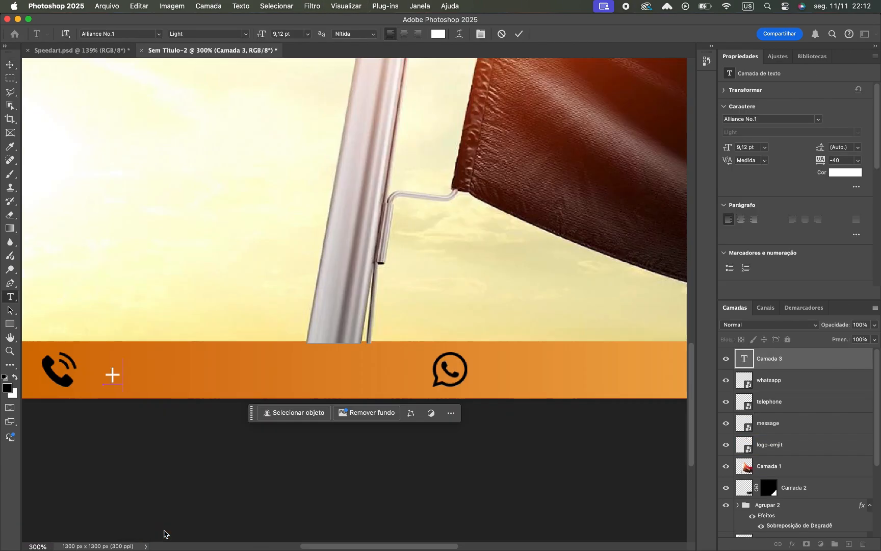
Step: Enter the contact phone numbers beside the telephone icon and scale the group of contact details down slightly within the bar
text(244 900 000 000 | 900 000 000)
key(super+a)
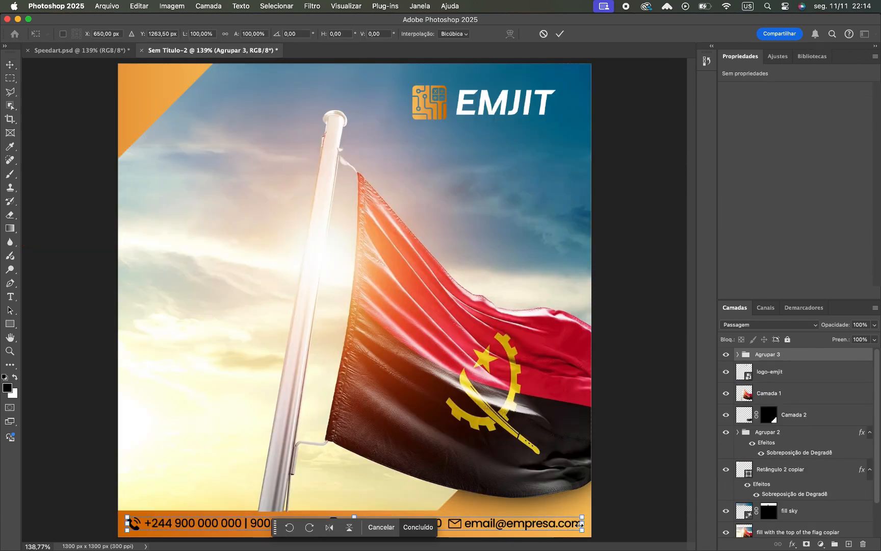
drag(580, 524, 569, 524)
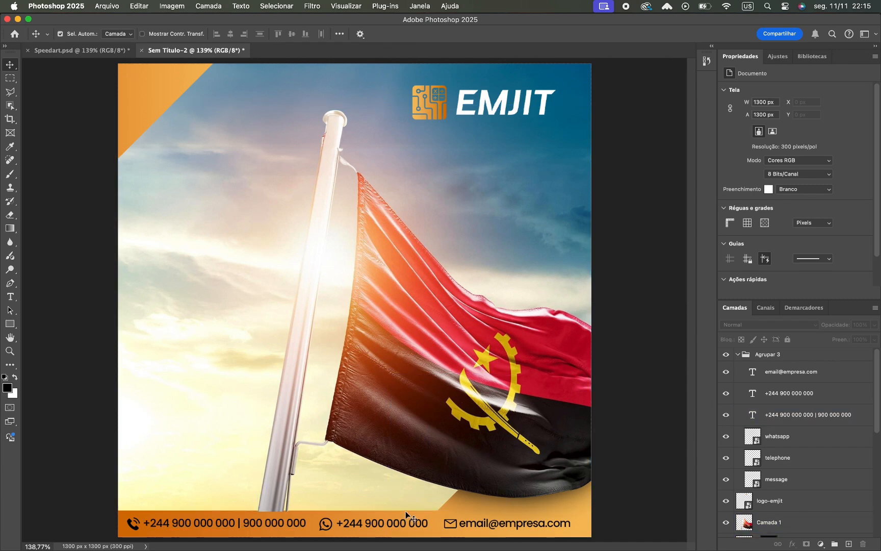
super+click(273, 490)
scroll(799, 445, down, 3)
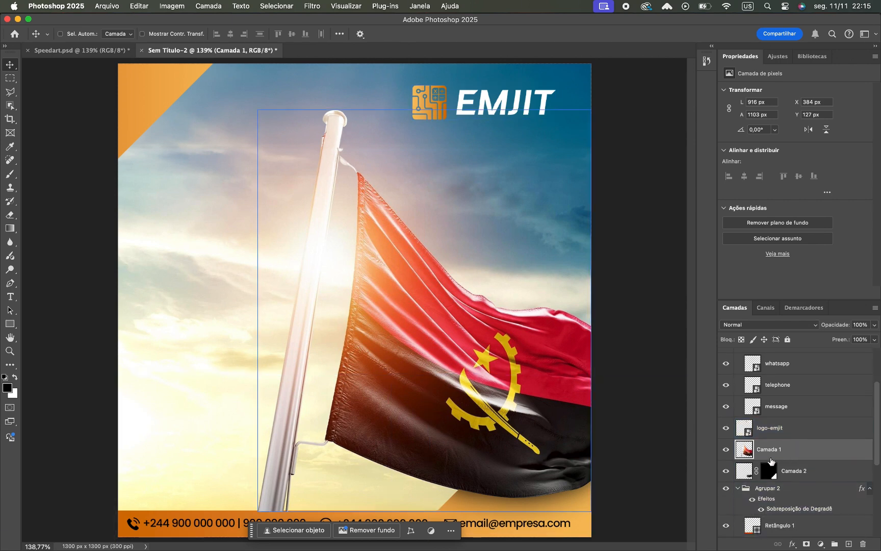
click(741, 488)
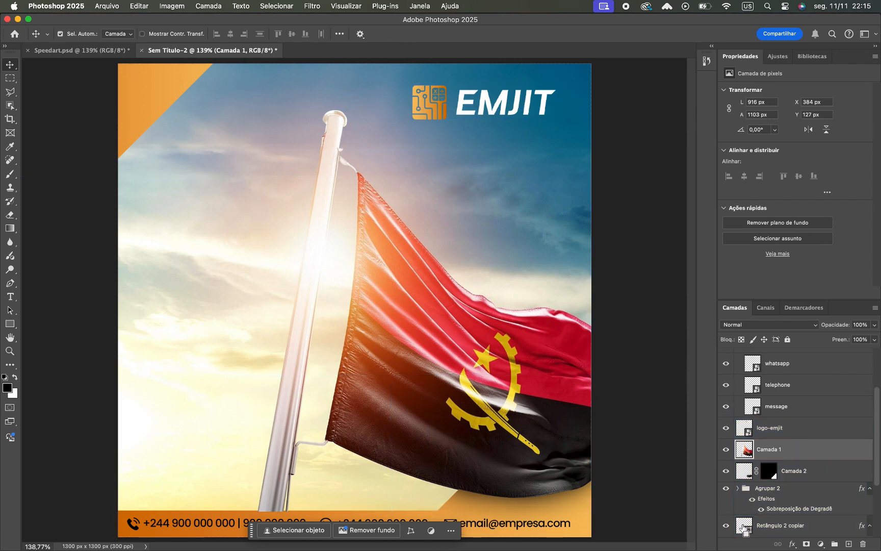
super+click(745, 525)
scroll(745, 521, down, 3)
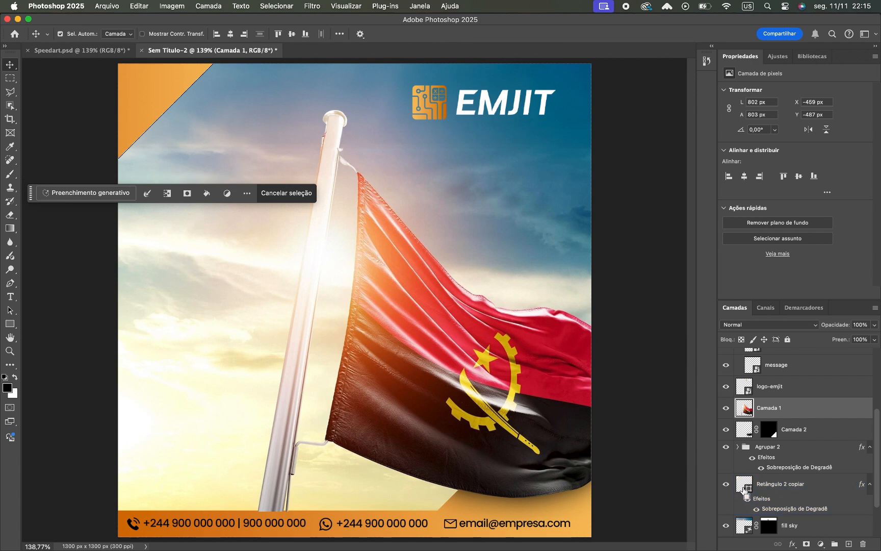
key(super+z)
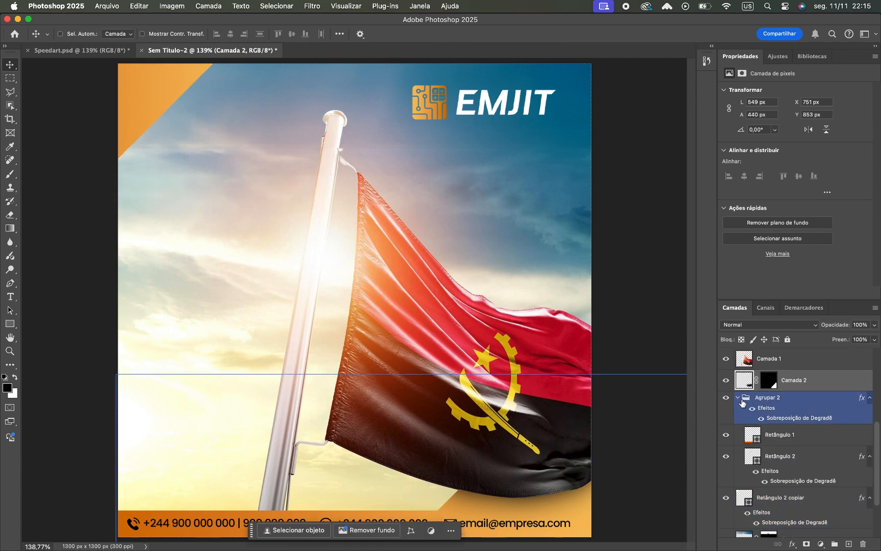
Step: Place the technology-circle-blue-background image directly above the fill sky layer and scale it to 1840 x 1227 px, aligned with the canvas's upper edge
click(738, 399)
click(785, 363)
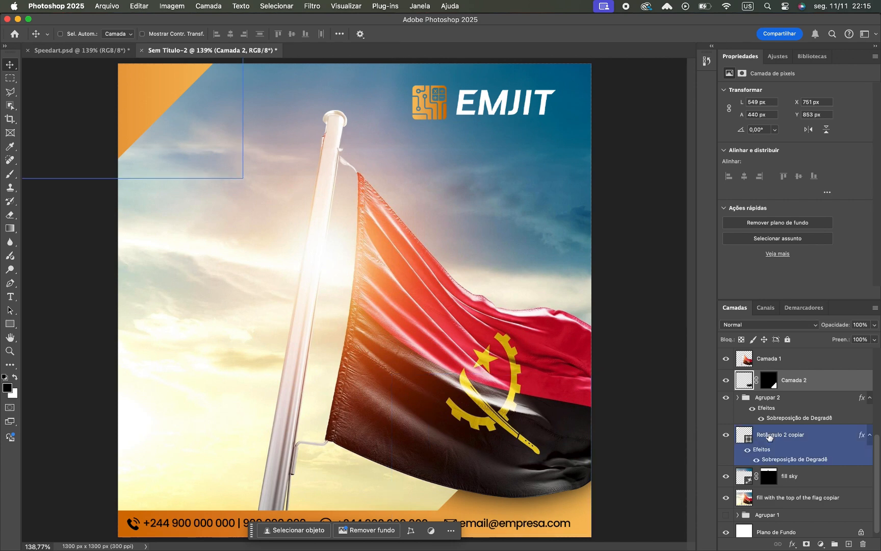
click(795, 476)
mouse_move(188, 549)
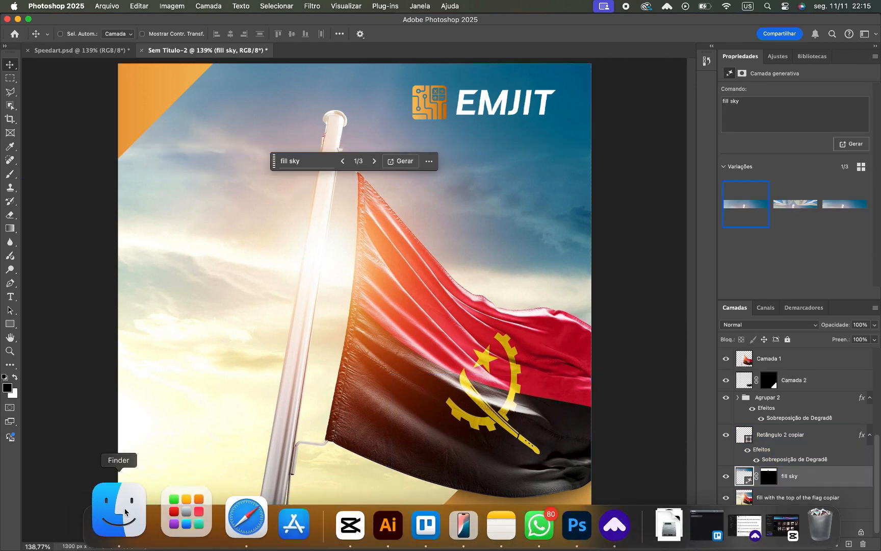
click(118, 517)
click(718, 185)
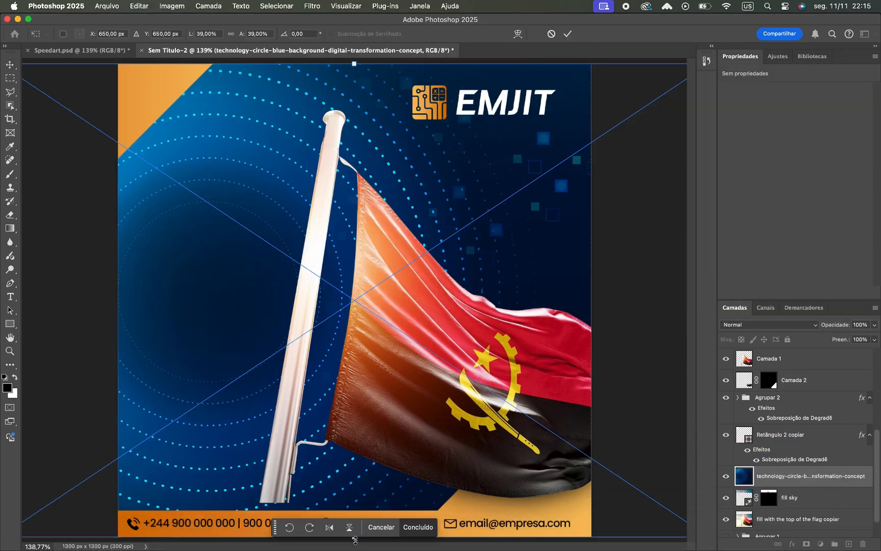
drag(355, 540, 356, 511)
key(Return)
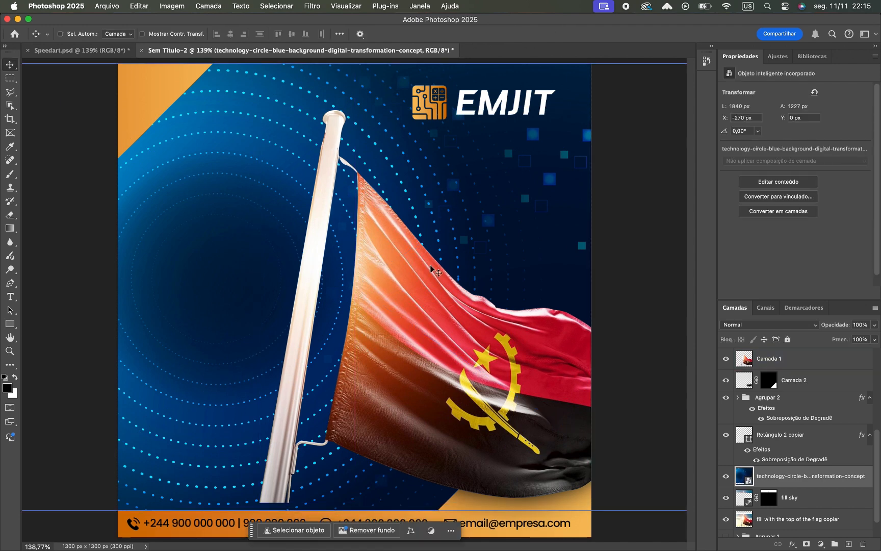
Step: Set the technology background layer's blend mode to Divisão and its fill to 70%
click(402, 352)
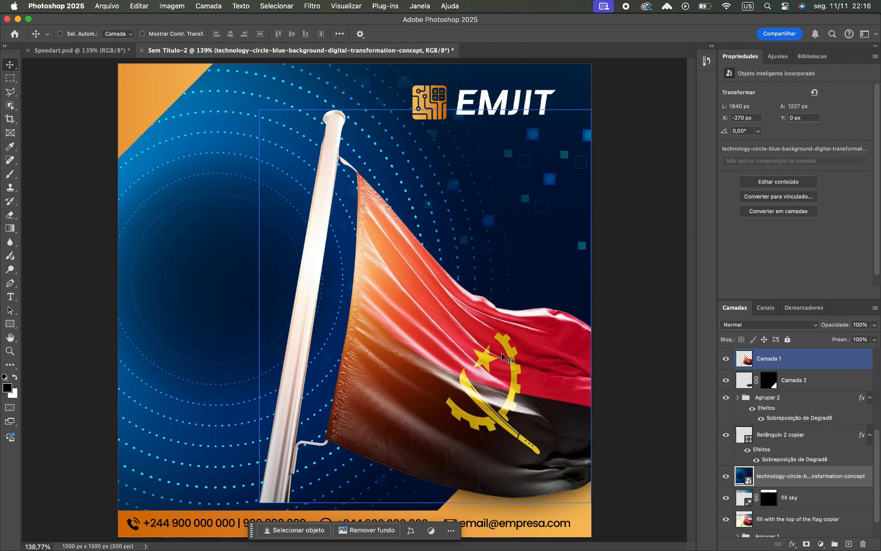
click(770, 325)
click(764, 428)
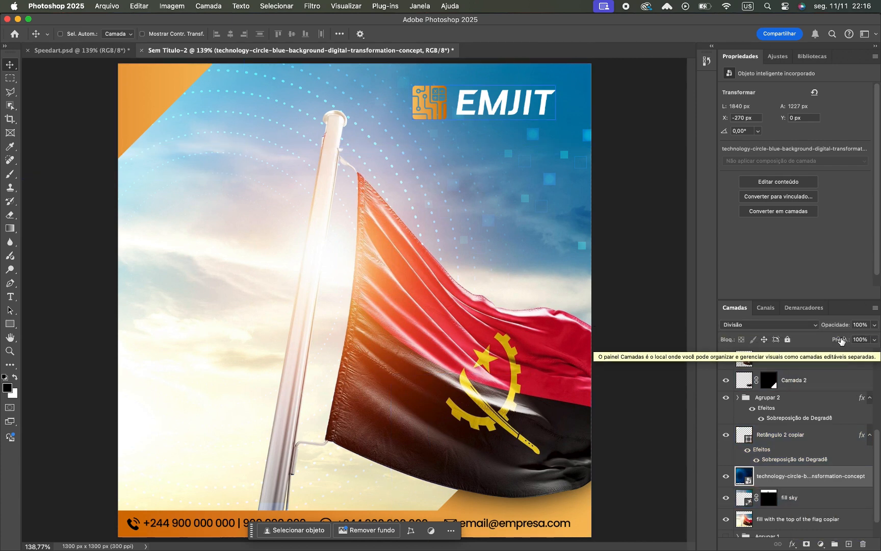
drag(838, 341, 829, 342)
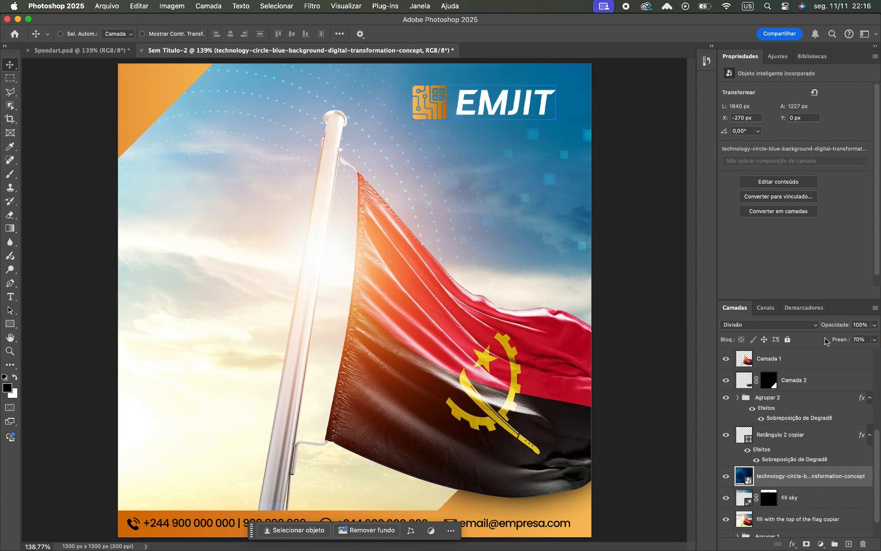
Step: Add a Hue/Saturation adjustment clipped to the technology background layer, with Colorize on, a warm hue and saturation 77
click(820, 544)
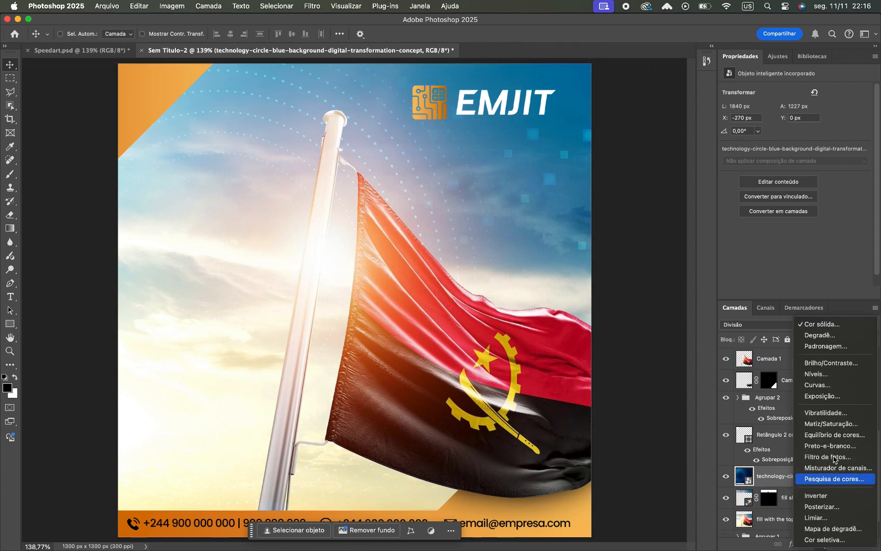
click(845, 427)
click(778, 185)
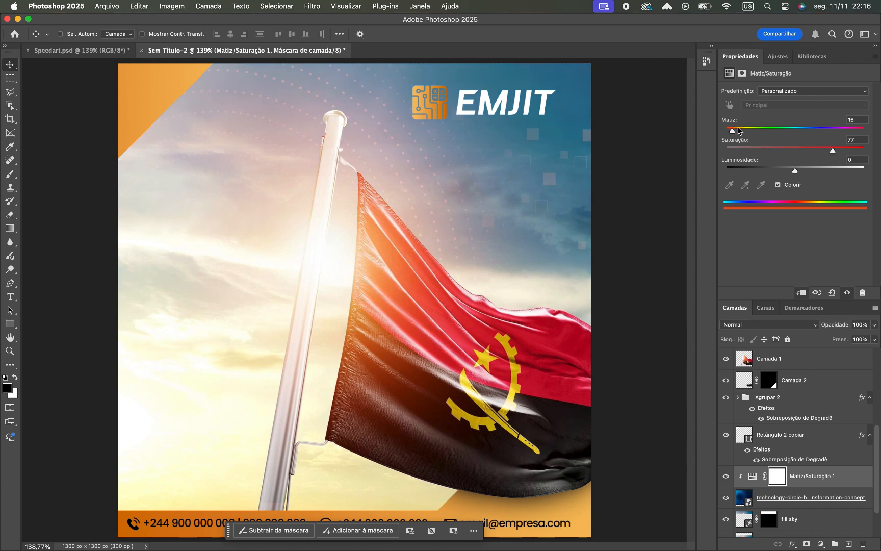
click(649, 305)
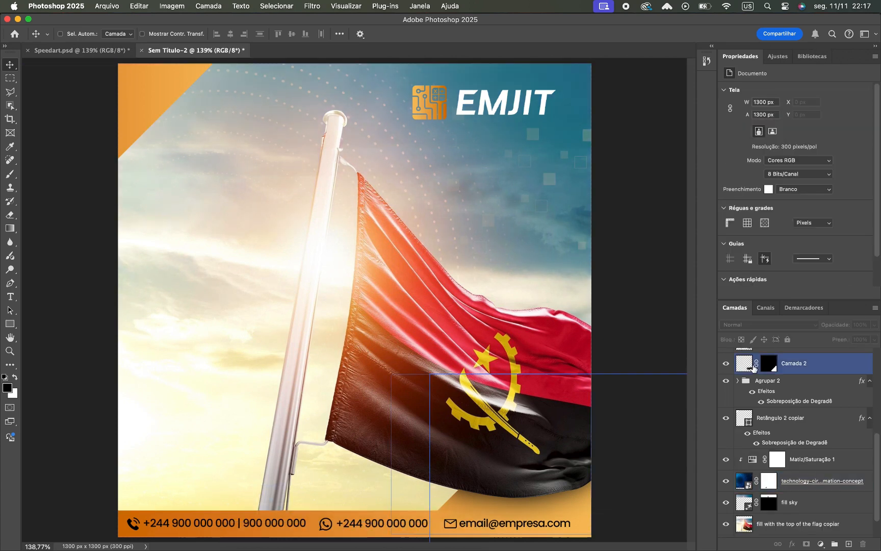
Step: Collapse the contact details group Agrupar 3 and add the text "11 de Novembro" on the sky beside the flagpole
scroll(836, 385, up, 5)
click(740, 355)
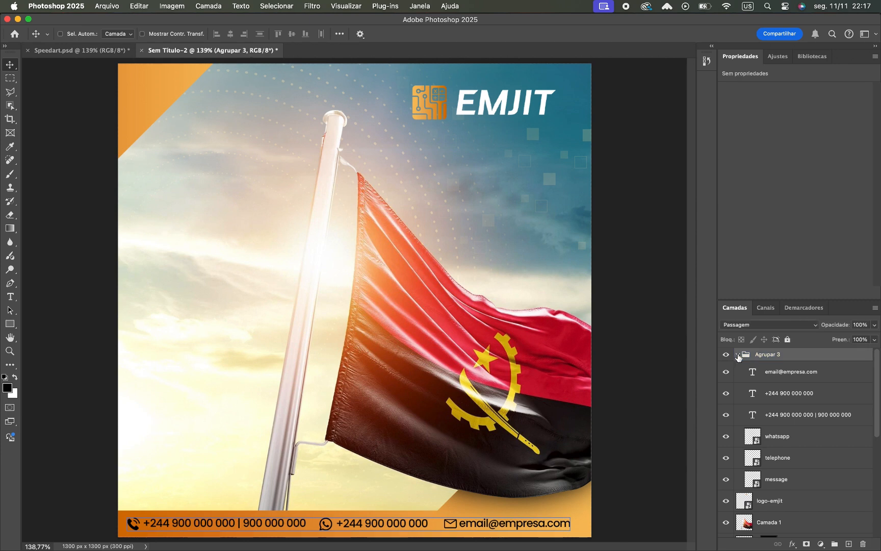
click(737, 354)
click(12, 299)
click(160, 230)
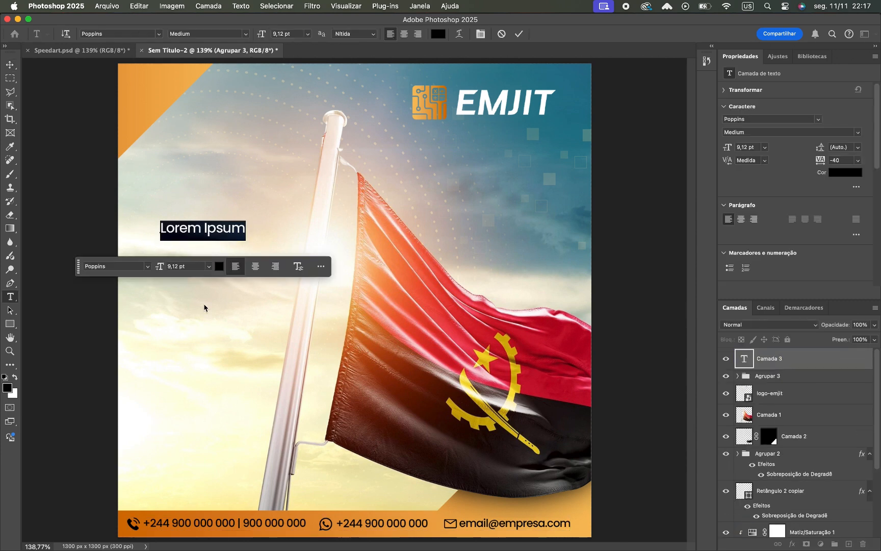
text(.11 de novembro)
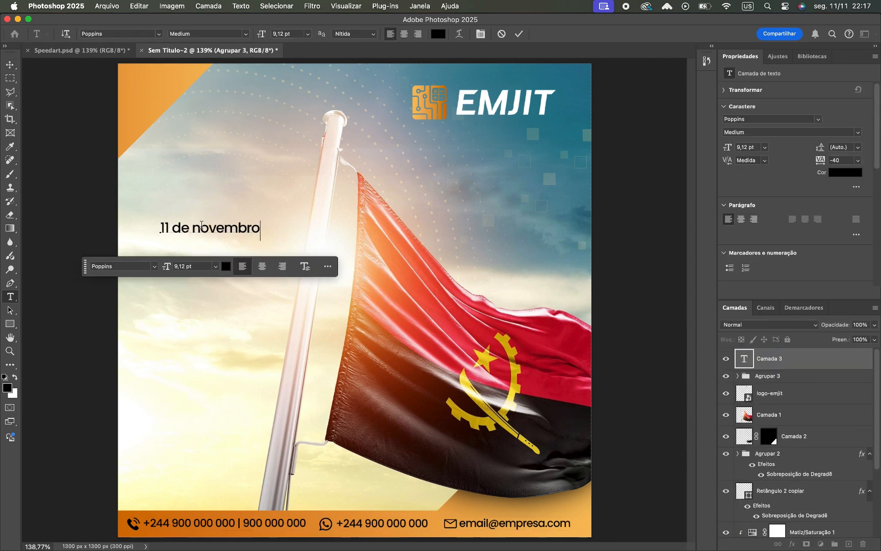
text(N)
Step: Colour the "11 de Novembro" text with the red bf0a26 sampled from the flag
key(super+a)
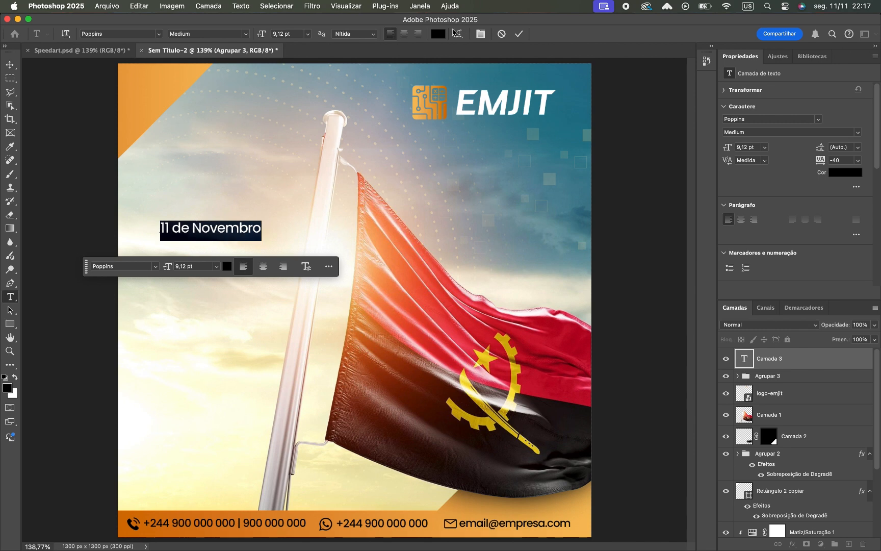
click(438, 34)
click(550, 330)
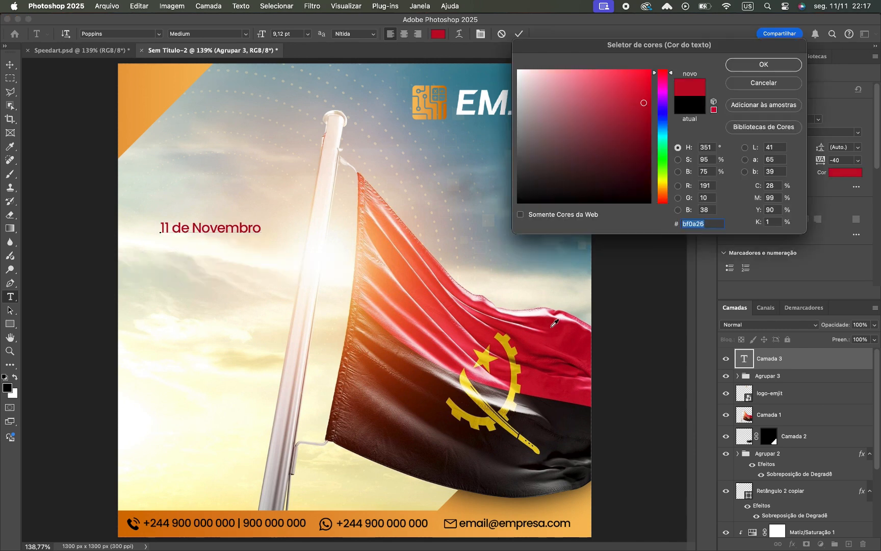
key(Return)
Step: Scale the "11 de Novembro" text down to 7,18 pt and shift it closer to the canvas's left edge
click(10, 65)
key(super+t)
drag(224, 229, 214, 265)
key(Return)
key(shift+Up)
key(shift+Up)
Step: Duplicate the date text just below the original and recolour the copy with a dark brown sampled from the flag
key(super+j)
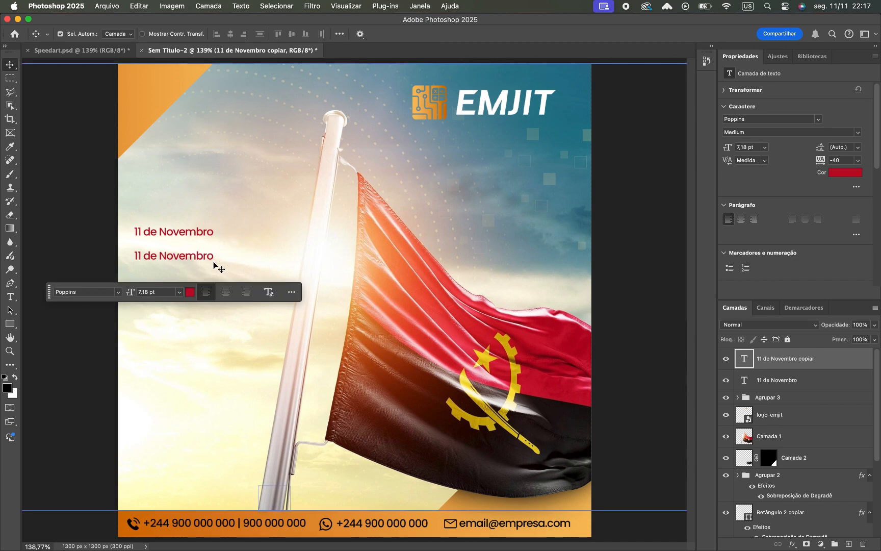
double_click(214, 264)
click(439, 34)
click(438, 413)
key(Return)
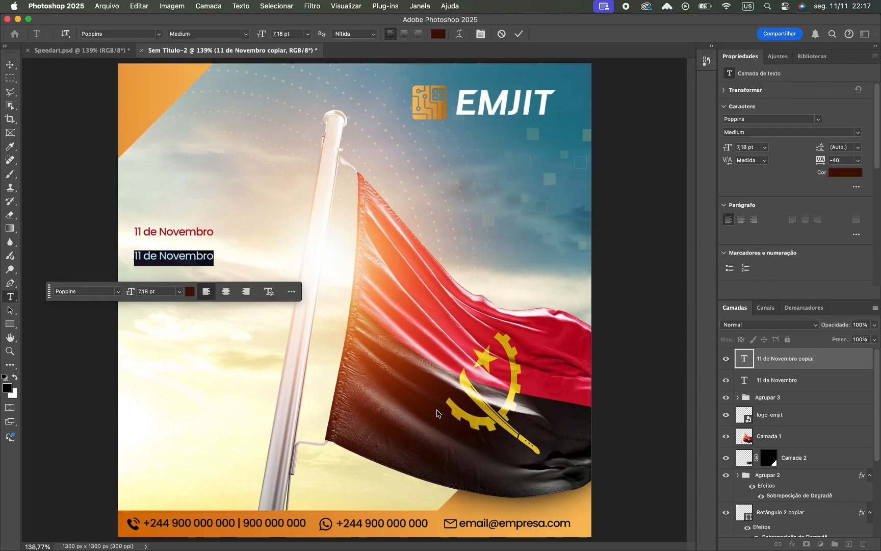
Step: Replace the copied text with "FELIZ DIA DA INDEPENDÊNCIA NACIONAL" on three lines
text(FELIZ DI)
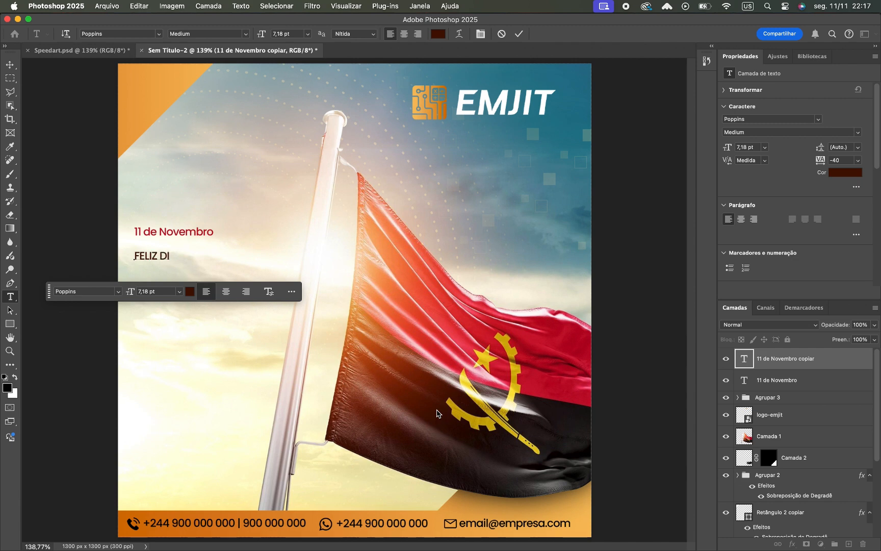
text(A DA)
key(Return)
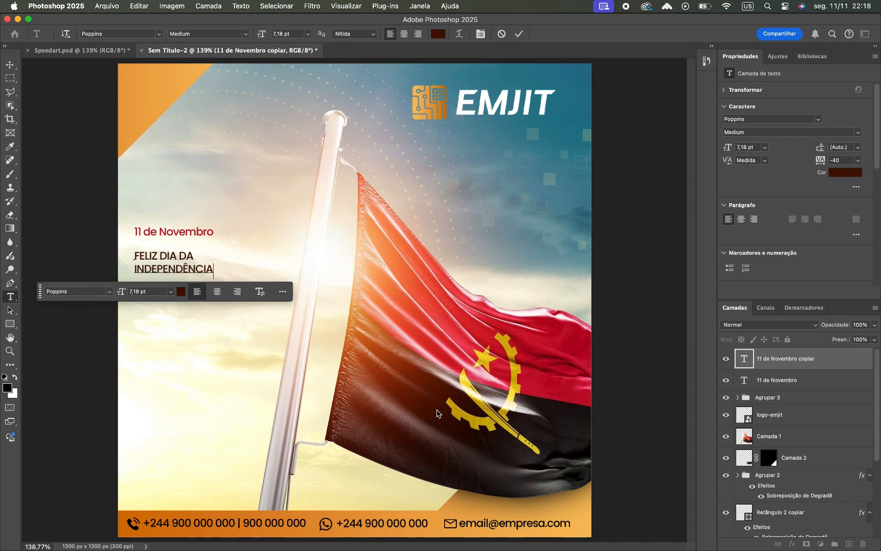
key(super+Return)
Step: Scale the heading up to 17,03 pt and nudge it upwards so it sits 21 px below the date
key(v)
key(super+t)
drag(214, 292, 324, 352)
key(Return)
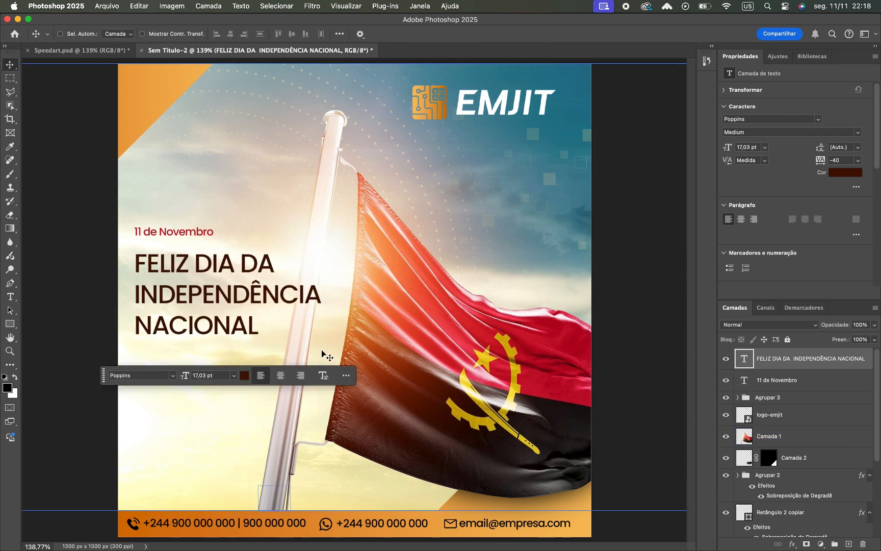
key(Up)
key(Up)
key(Up)
key(Up)
key(Up)
key(Up)
key(Up)
key(Up)
key(Up)
key(Up)
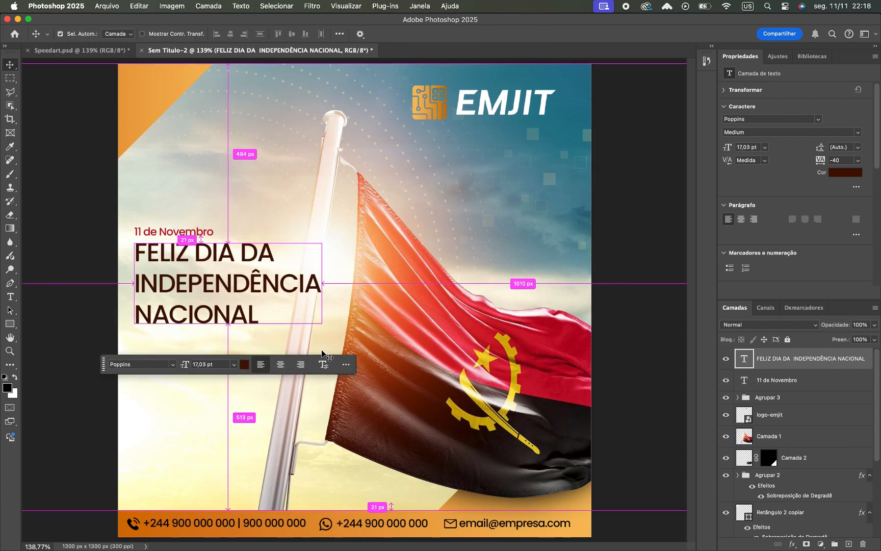
Step: Set the heading's font style to Poppins Bold and darken its brown colour
key(super+Return)
click(858, 132)
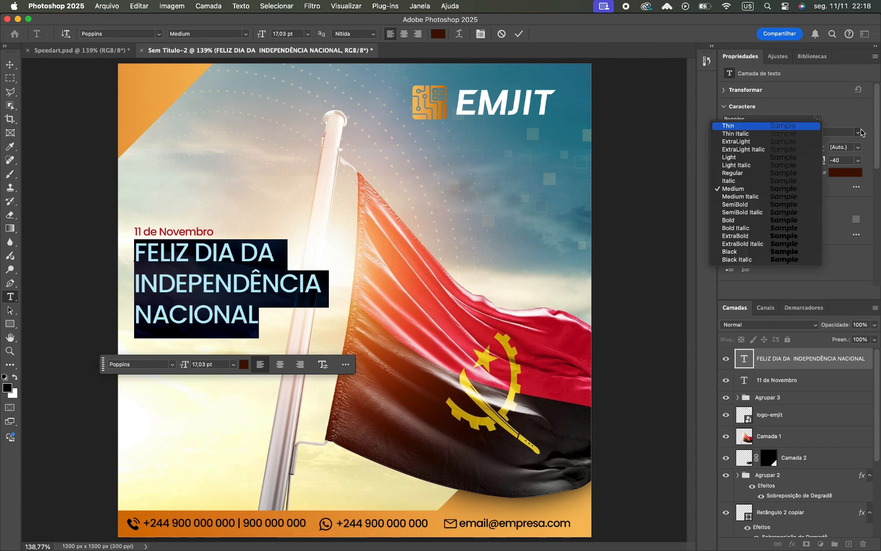
key(Escape)
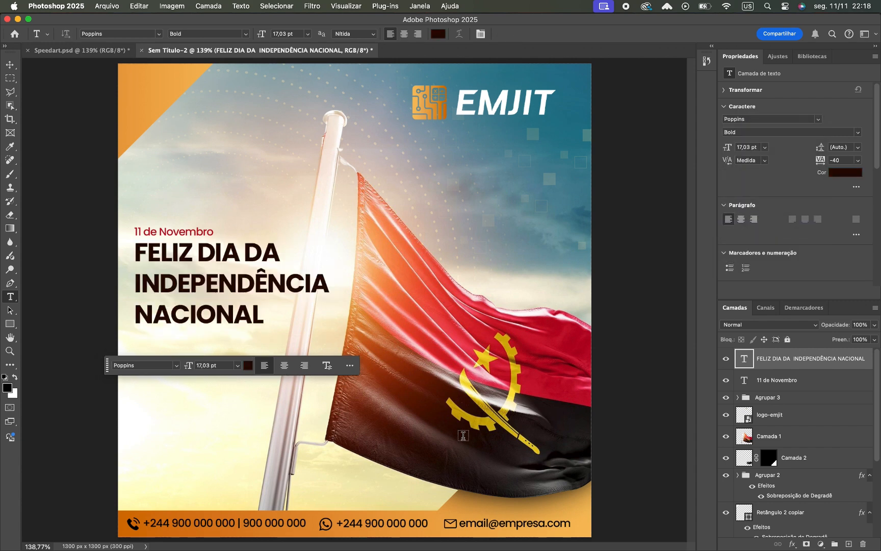
key(v)
click(775, 436)
Step: Duplicate the date text below the heading and replace it with "Um marco de coragem, luta e a construção de um futuro próprio." on two lines
super+click(220, 323)
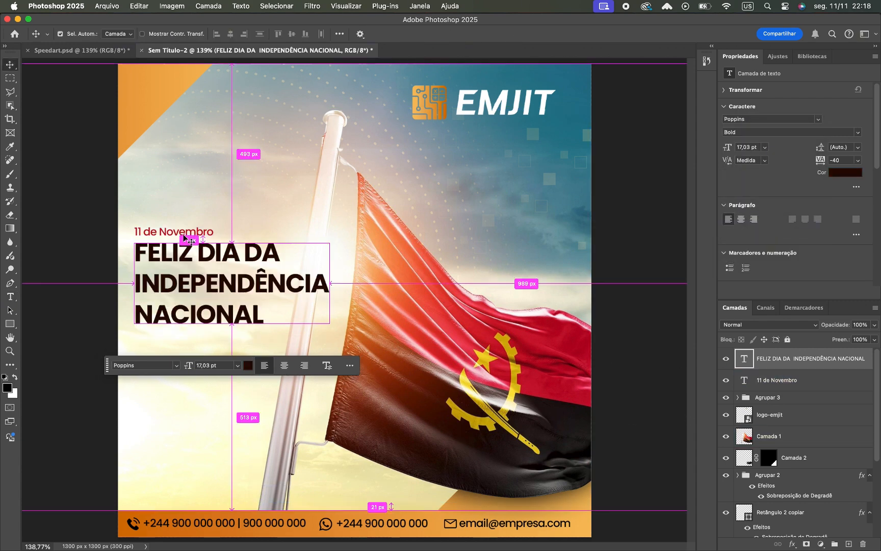
super+click(194, 232)
drag(194, 232, 208, 339)
double_click(202, 335)
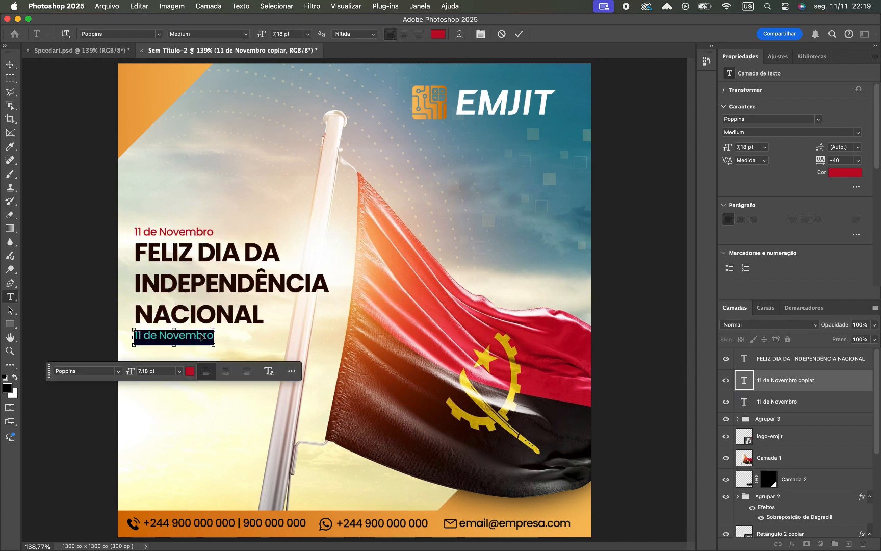
text(Um marco de coragem, luta e a construção de um futuro próprio.)
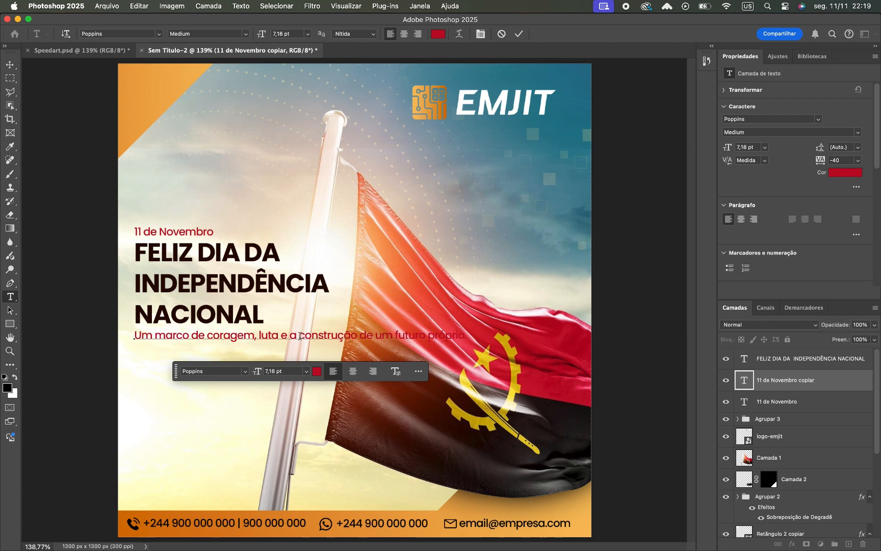
click(300, 336)
key(Return)
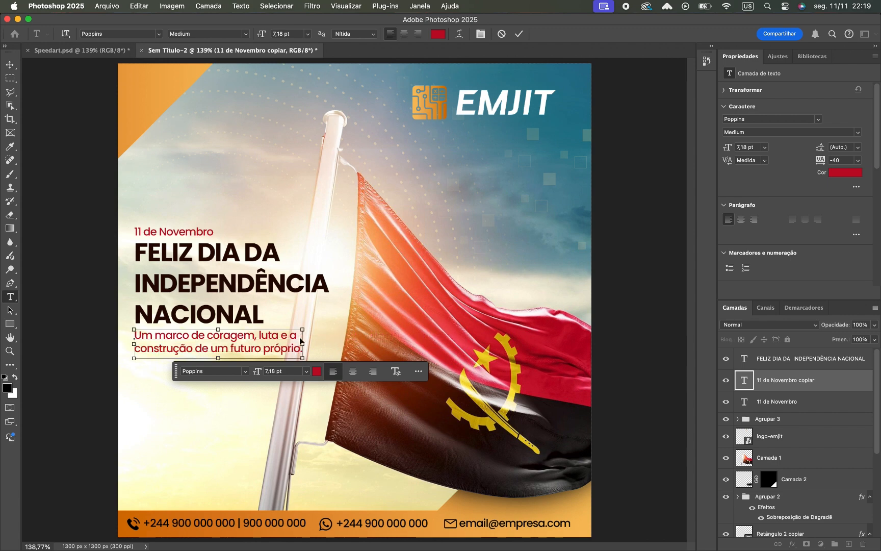
Step: Change the colour of the two-line tagline under the heading to black
key(super+a)
click(438, 34)
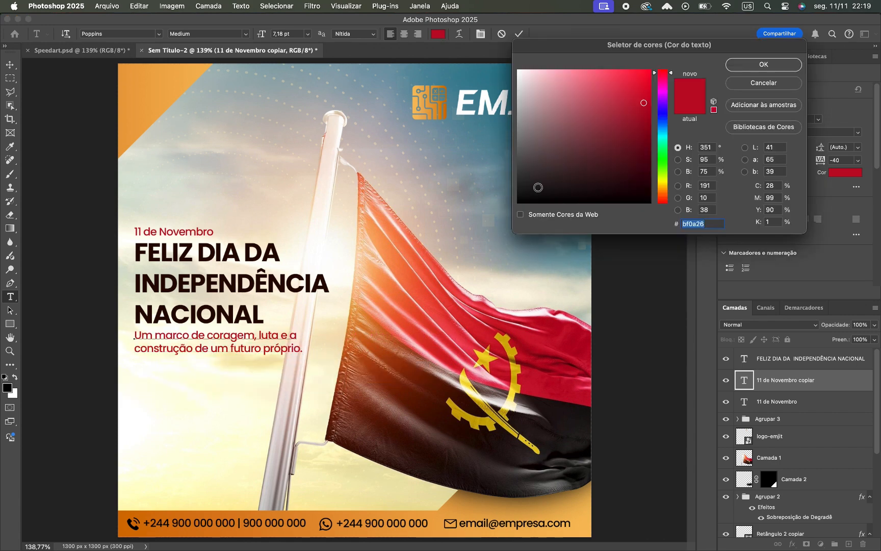
drag(538, 187, 518, 203)
key(Return)
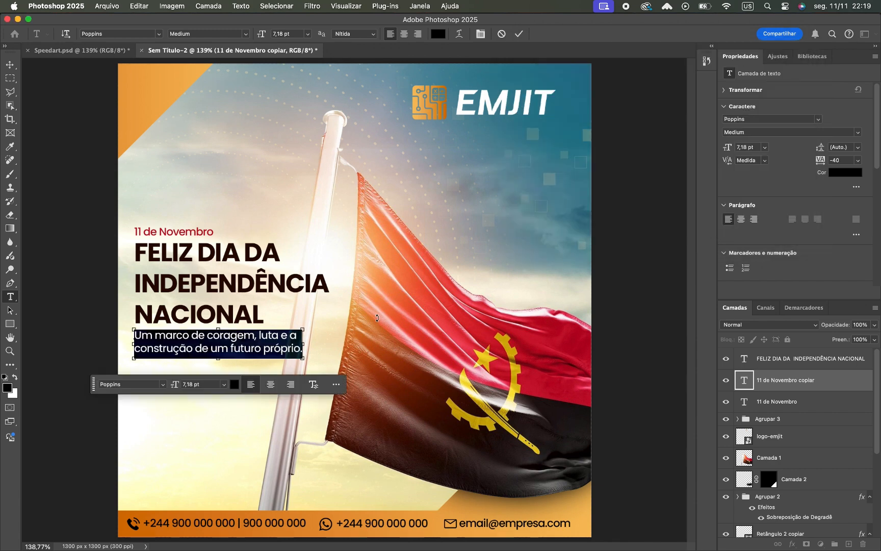
key(super+Return)
key(v)
super+click(377, 317)
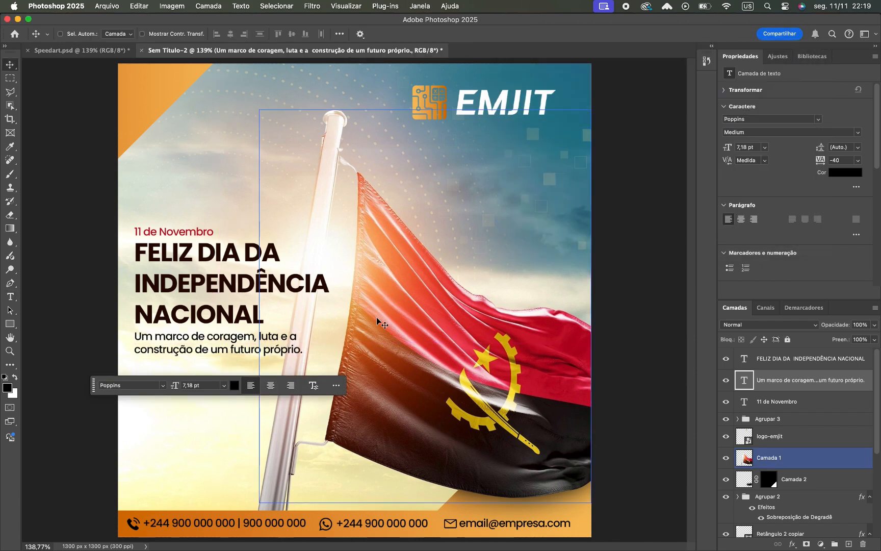
Step: Set the tagline's font style to Poppins Regular
key(t)
key(super+a)
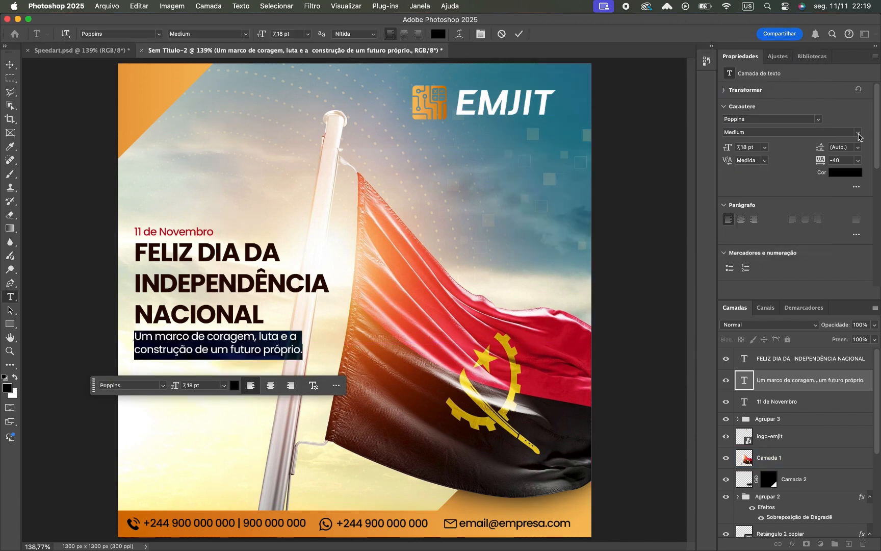
click(859, 133)
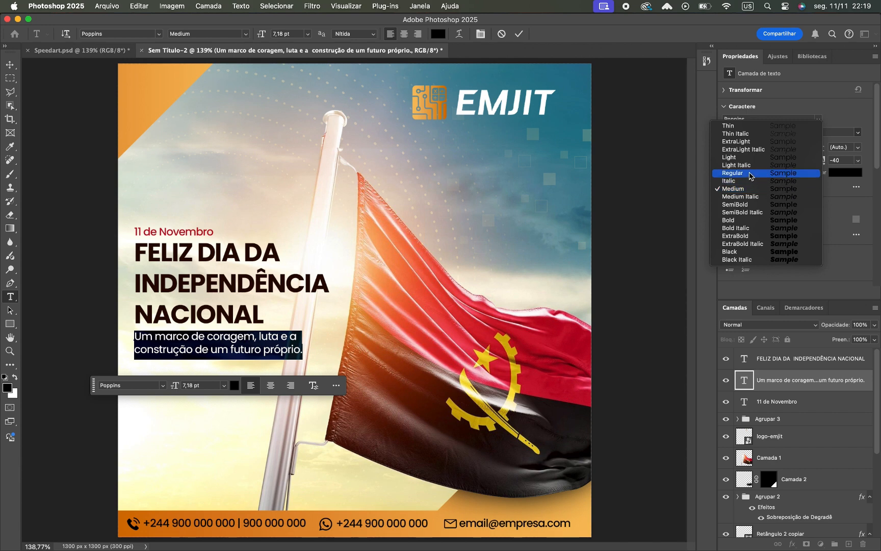
click(750, 175)
key(super+Return)
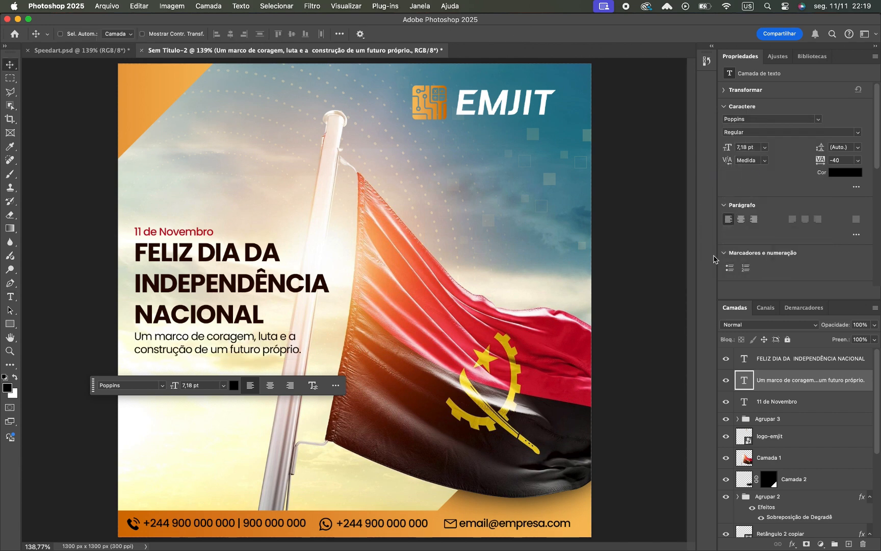
super+click(646, 345)
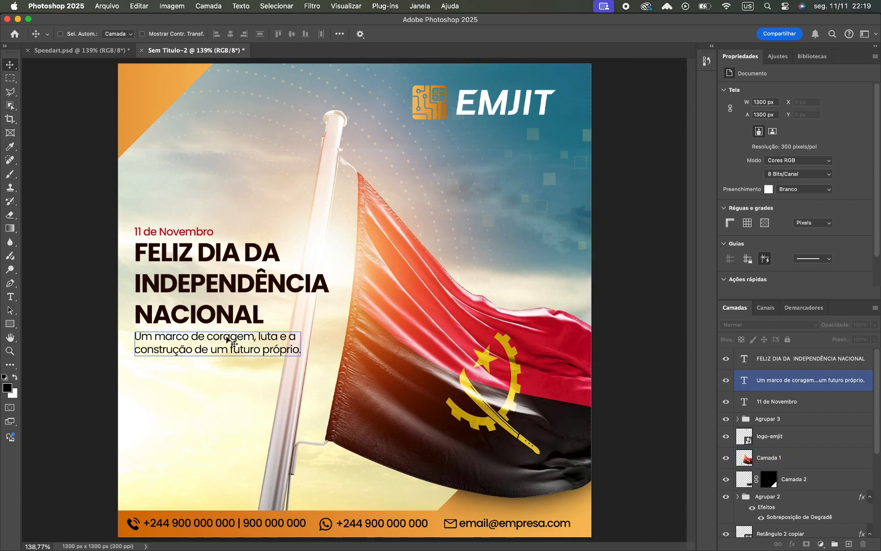
Step: Create a new empty layer directly above the flag layer Camada 1
click(786, 461)
click(786, 463)
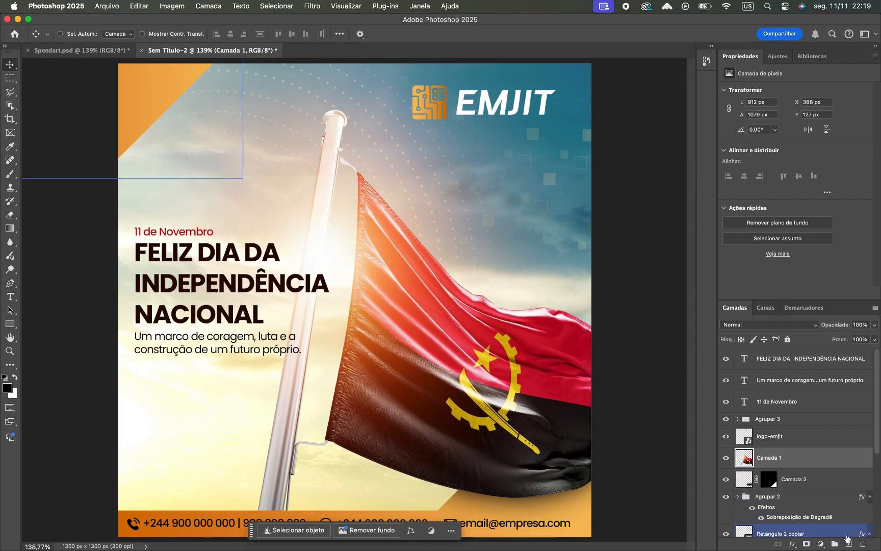
click(850, 545)
Step: Paint a soft white glow behind the heading on the new layer with a 600 px brush
key(i)
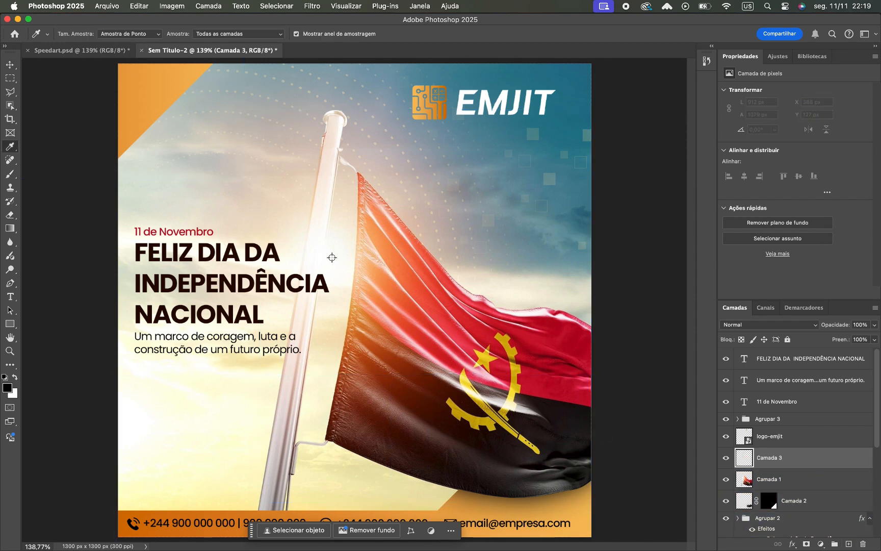
key(x)
key(b)
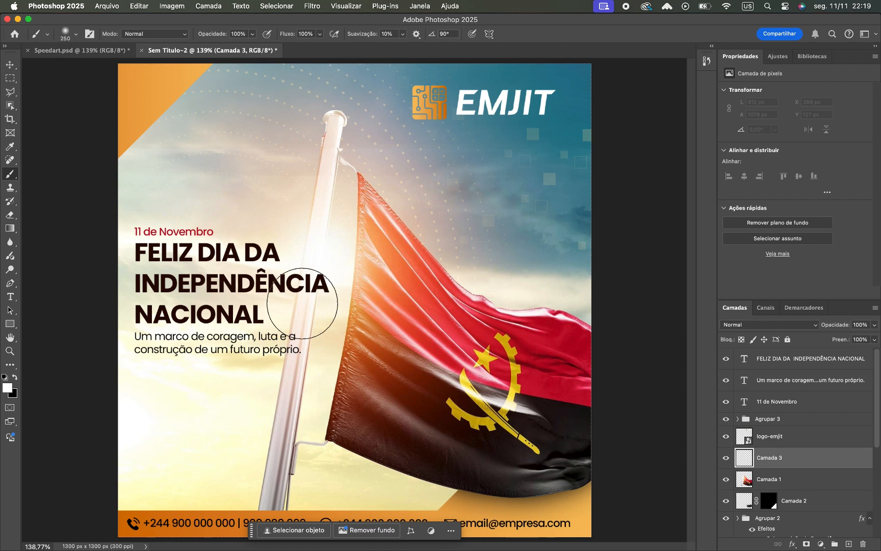
key(bracketright)
key(bracketright)
key(bracketright)
key(bracketright)
key(bracketright)
key(bracketright)
key(bracketright)
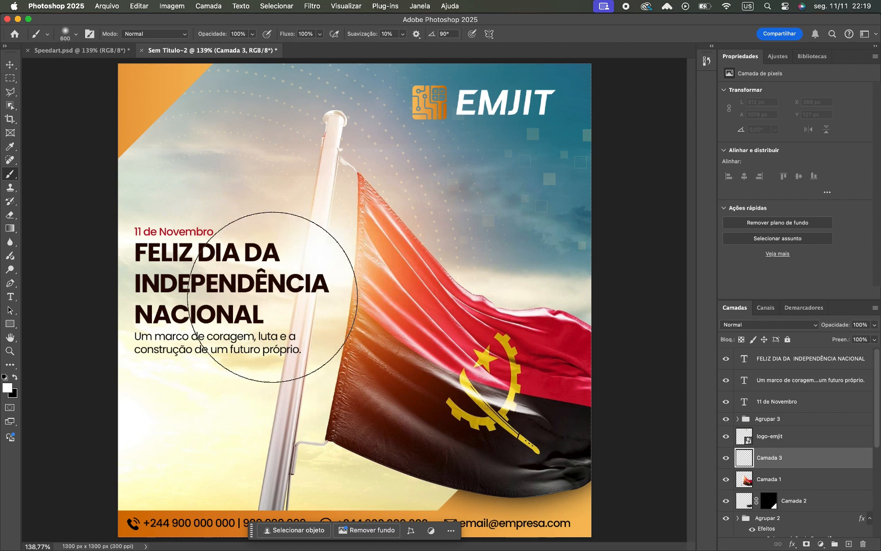
click(273, 292)
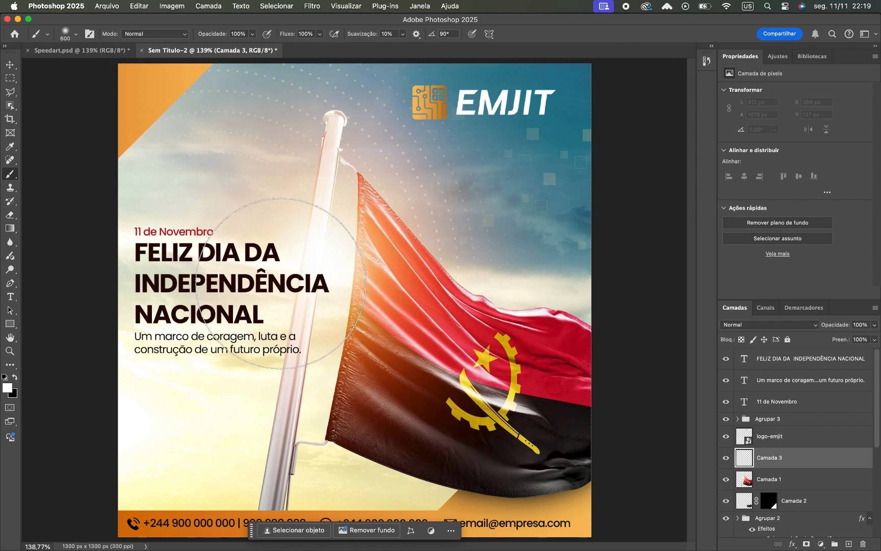
click(281, 283)
Step: Set the white glow layer's opacity to 60%
key(v)
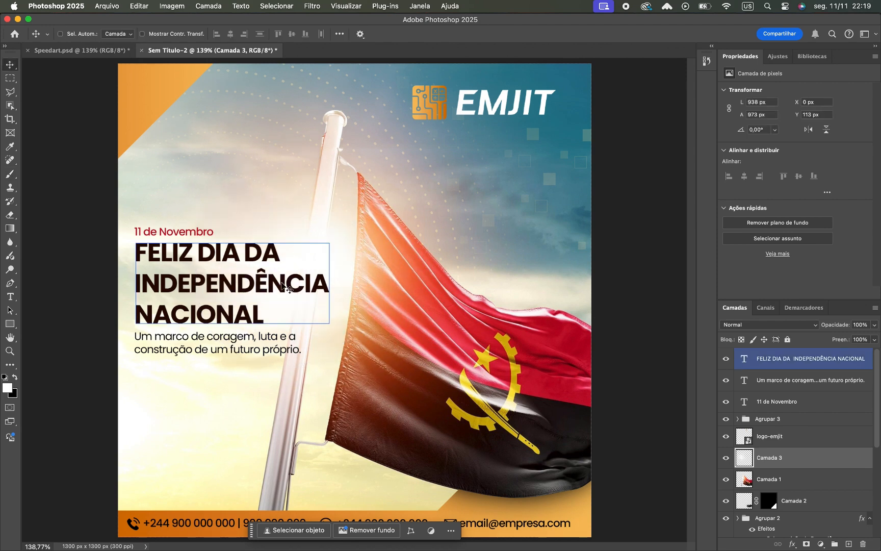
key(5)
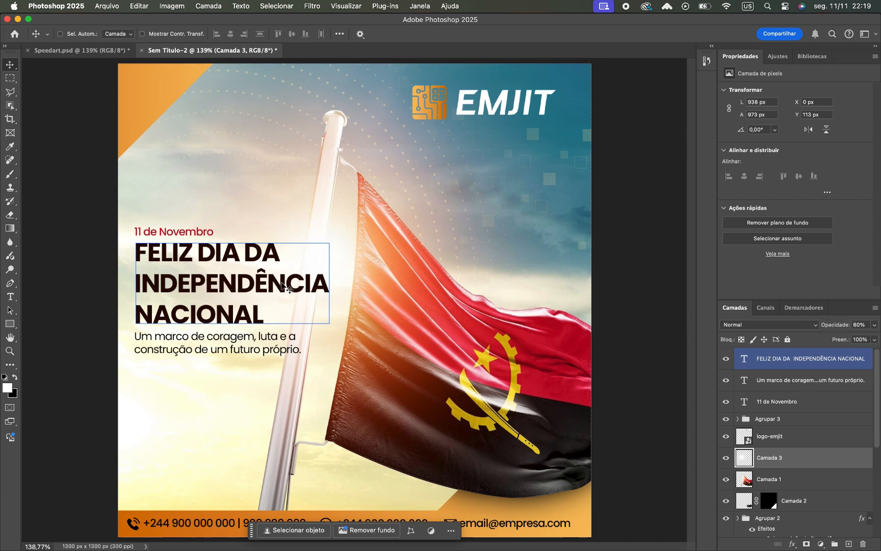
click(637, 377)
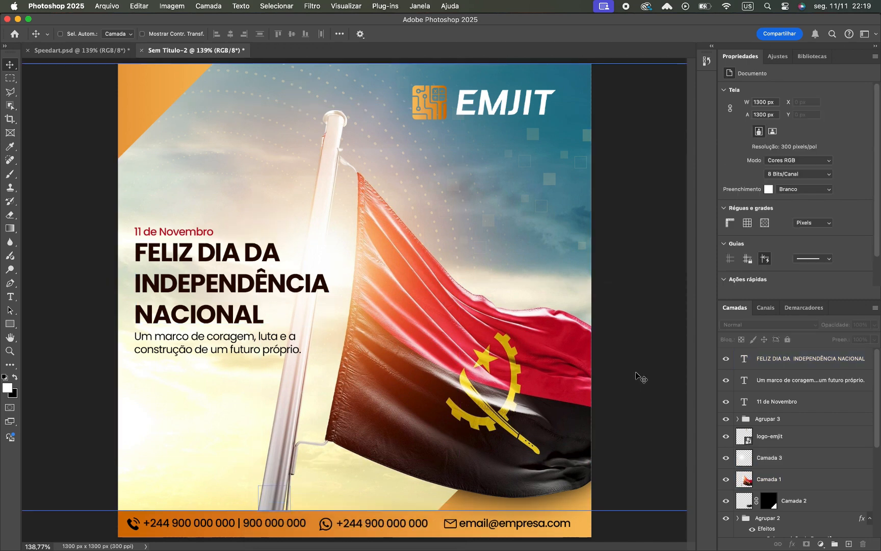
key(super+1)
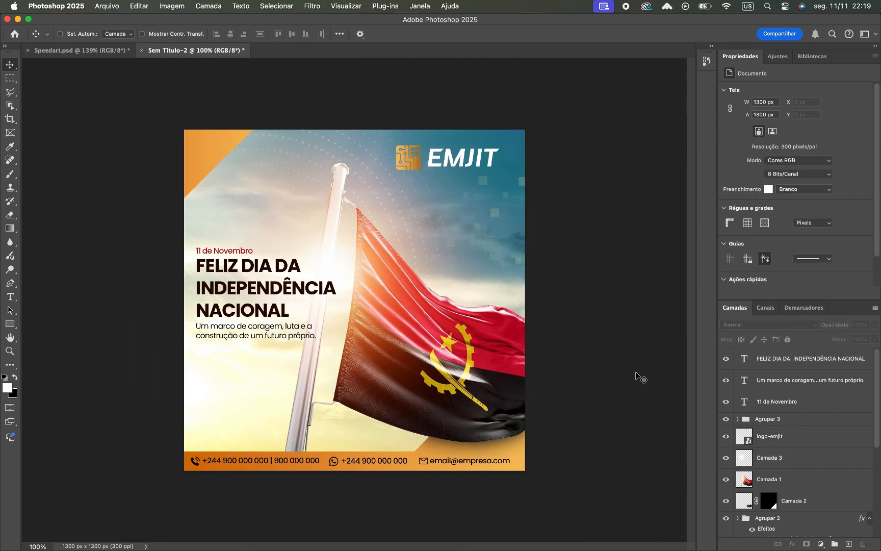